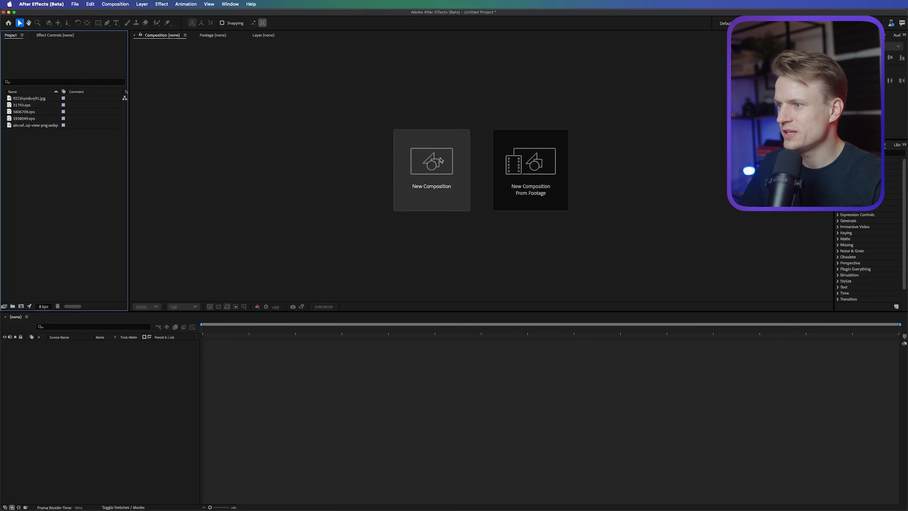
Create a composition named "Map effect" using the UHD (4K) 3840x2160, 25 fps preset.
{"action": "left_click", "coordinate": [432, 169]}
{"action": "left_click", "coordinate": [485, 196]}
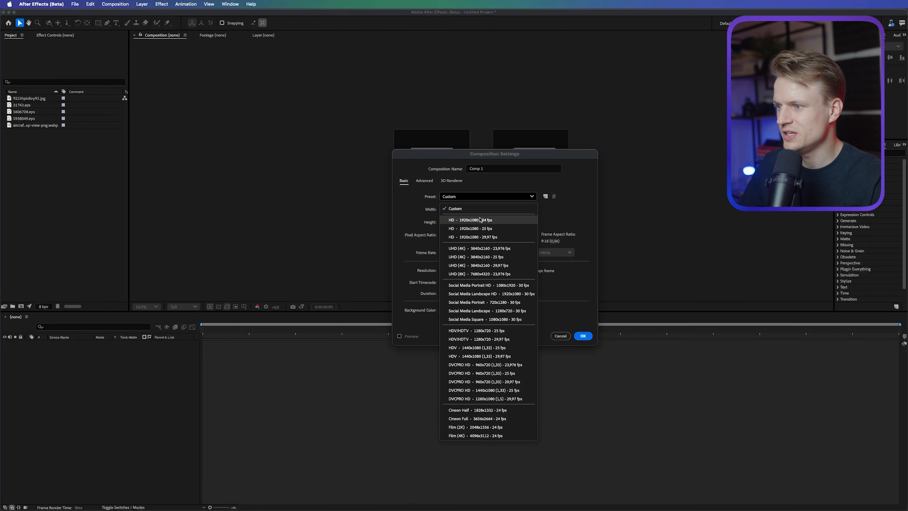
{"action": "left_click", "coordinate": [474, 257]}
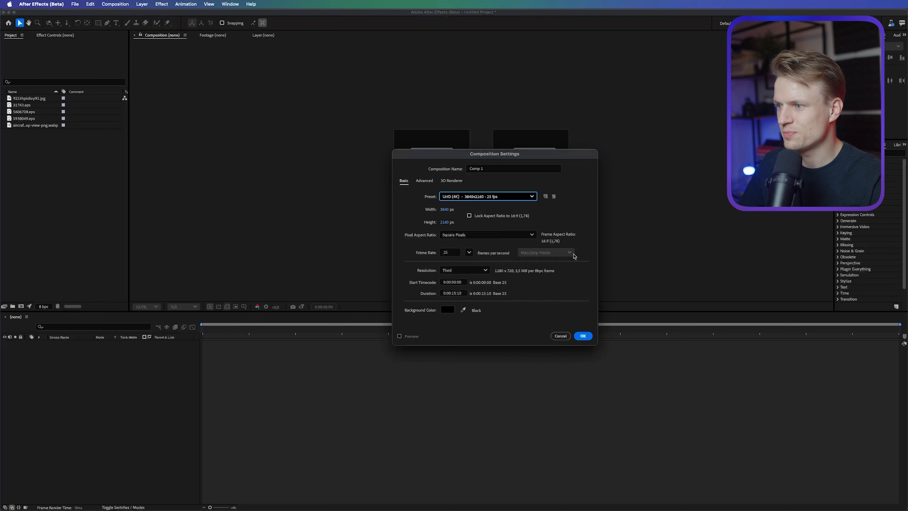
{"action": "left_click", "coordinate": [504, 168]}
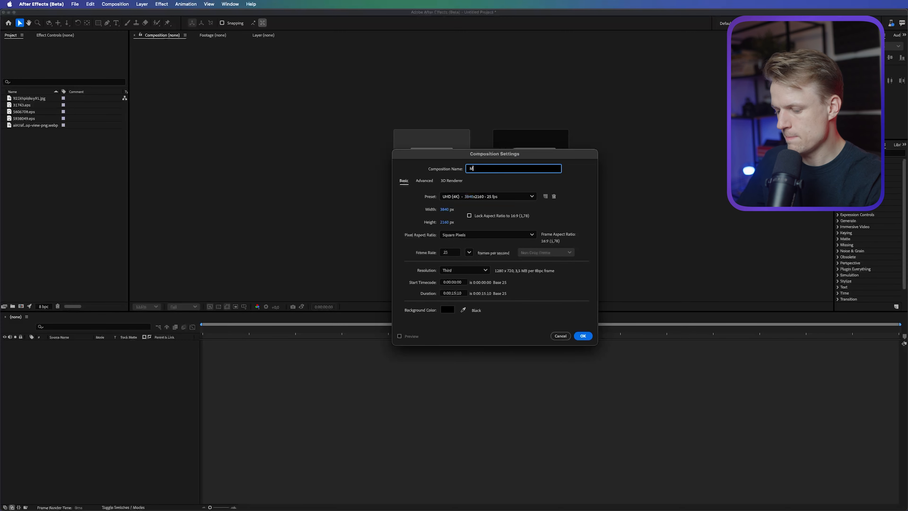
{"action": "type", "text": "Map effect"}
{"action": "key", "text": "Return"}
Place the Europe relief map JPG in the composition, framed to fill the canvas.
{"action": "left_click", "coordinate": [22, 99]}
{"action": "left_click_drag", "start_coordinate": [21, 99], "coordinate": [496, 160]}
{"action": "key", "text": "period"}
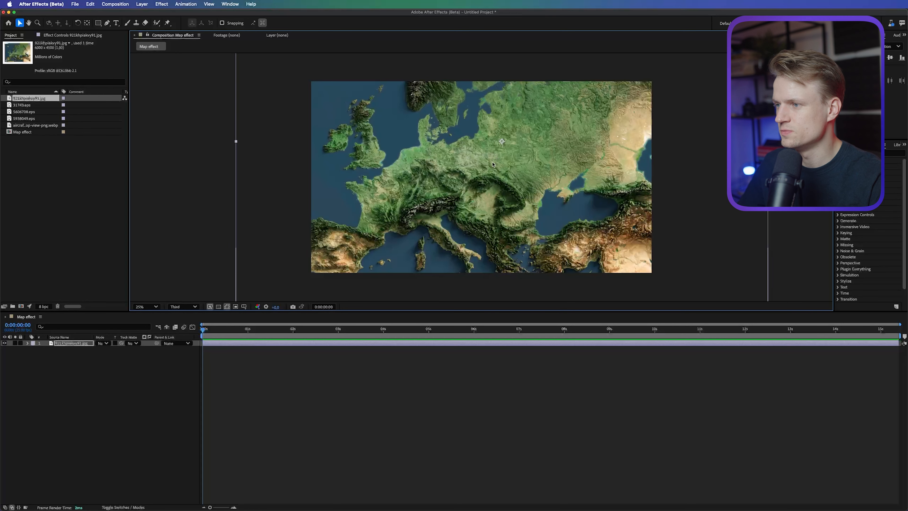
Add the cloud image 5606708.eps above the map and scale it to about 778%.
{"action": "left_click", "coordinate": [22, 105]}
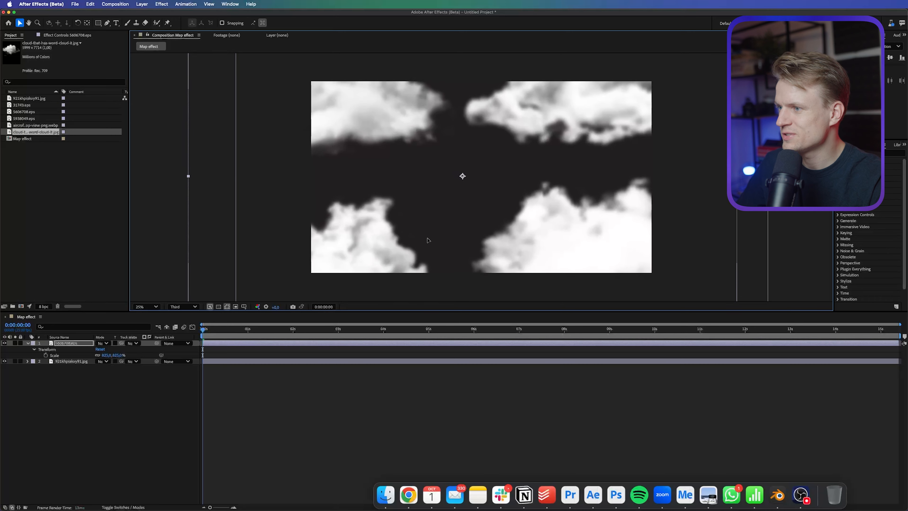
{"action": "key", "text": "period"}
{"action": "key", "text": "comma"}
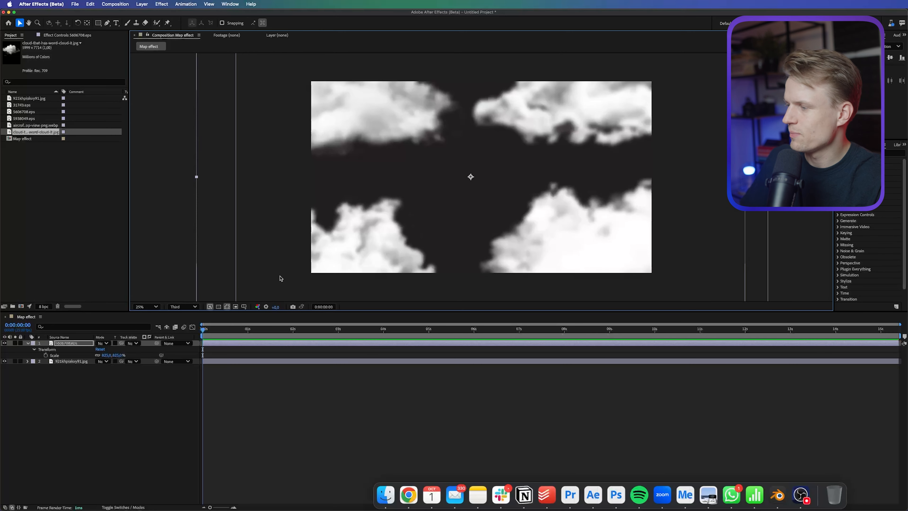
{"action": "left_click_drag", "start_coordinate": [116, 356], "coordinate": [115, 356]}
{"action": "left_click_drag", "start_coordinate": [116, 350], "coordinate": [122, 351]}
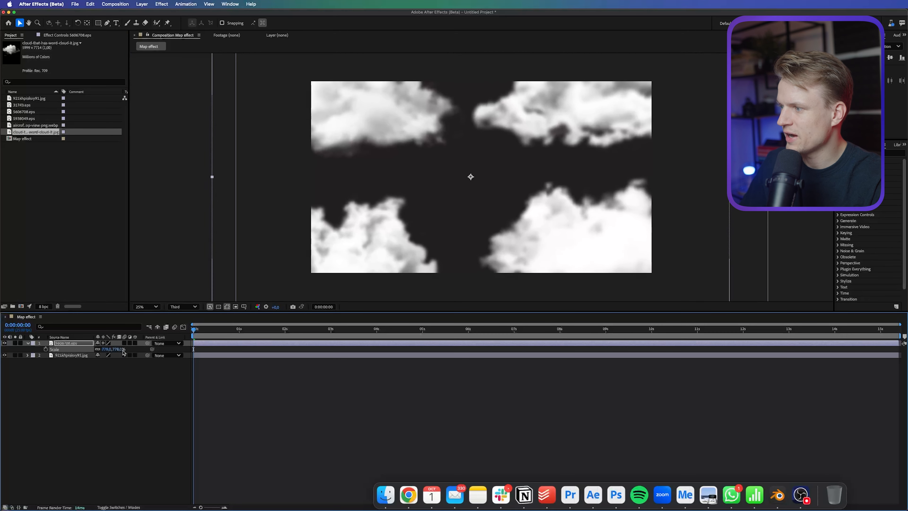
Make the cloud and map layers 3D and expand the cloud layer's Transform properties.
{"action": "left_click", "coordinate": [135, 343]}
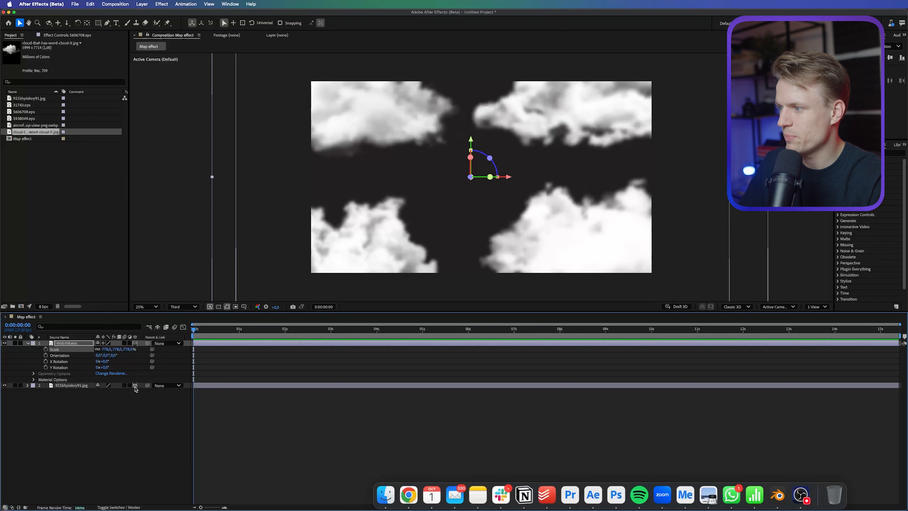
{"action": "left_click", "coordinate": [26, 343]}
{"action": "left_click", "coordinate": [27, 343]}
{"action": "left_click", "coordinate": [43, 350]}
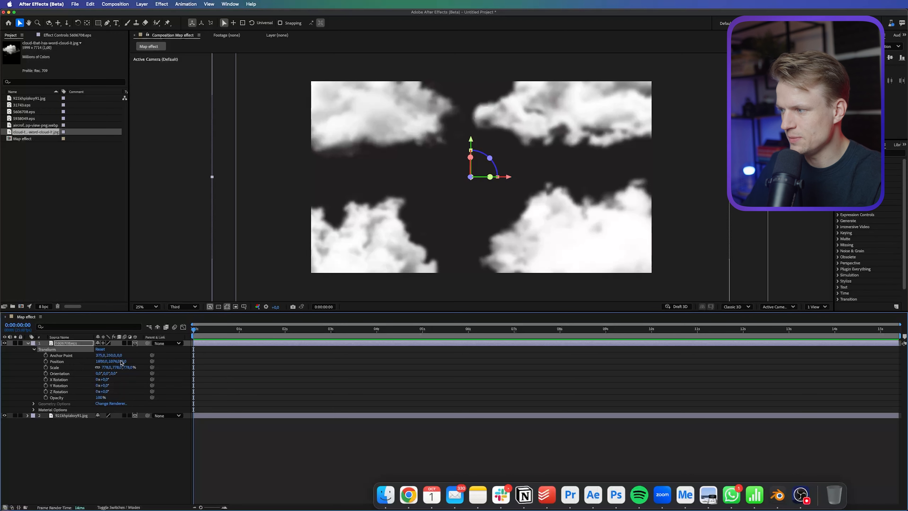
Set the cloud layer's Z position to -2000 and scale it down to about 508%, repositioning it slightly in the frame.
{"action": "left_click_drag", "start_coordinate": [124, 361], "coordinate": [51, 362]}
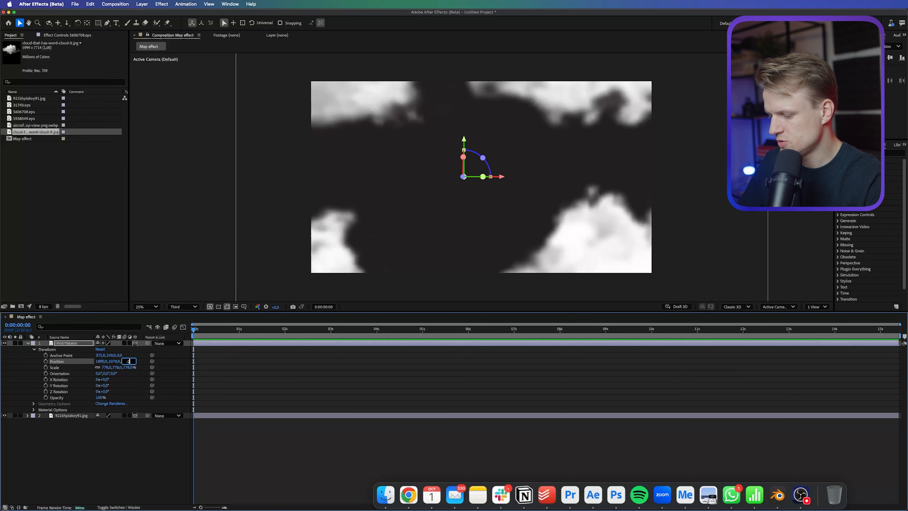
{"action": "type", "text": "00"}
{"action": "key", "text": "Return"}
{"action": "left_click_drag", "start_coordinate": [130, 368], "coordinate": [33, 369]}
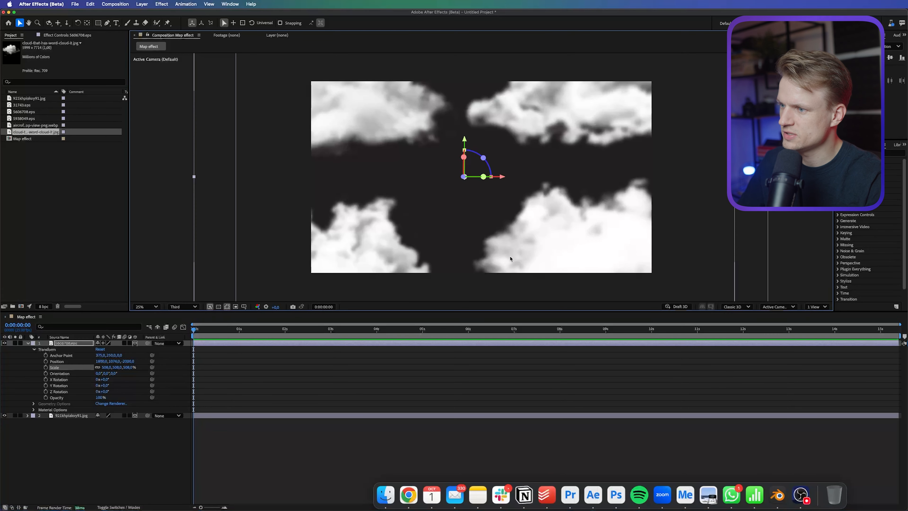
{"action": "left_click_drag", "start_coordinate": [503, 256], "coordinate": [506, 255]}
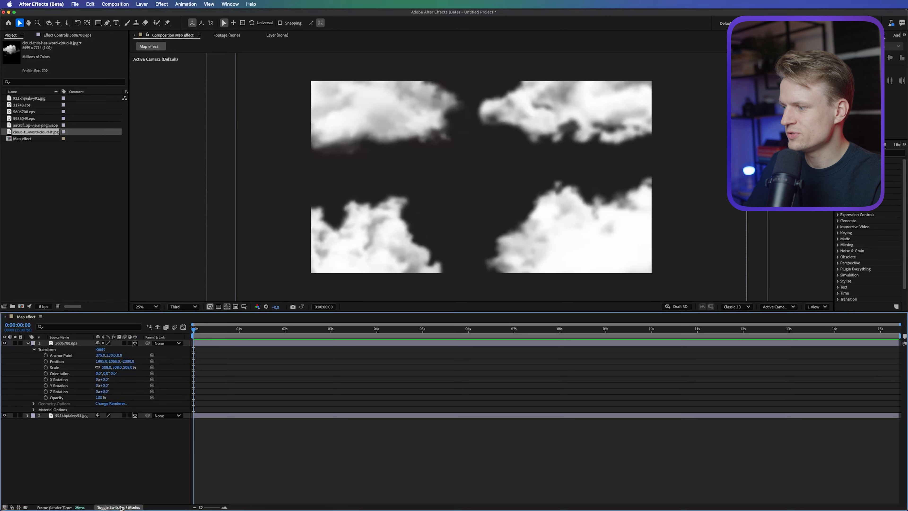
Set the cloud layer's blending mode to Screen so the map shows through.
{"action": "left_click", "coordinate": [121, 507]}
{"action": "left_click", "coordinate": [102, 343]}
{"action": "left_click", "coordinate": [78, 347]}
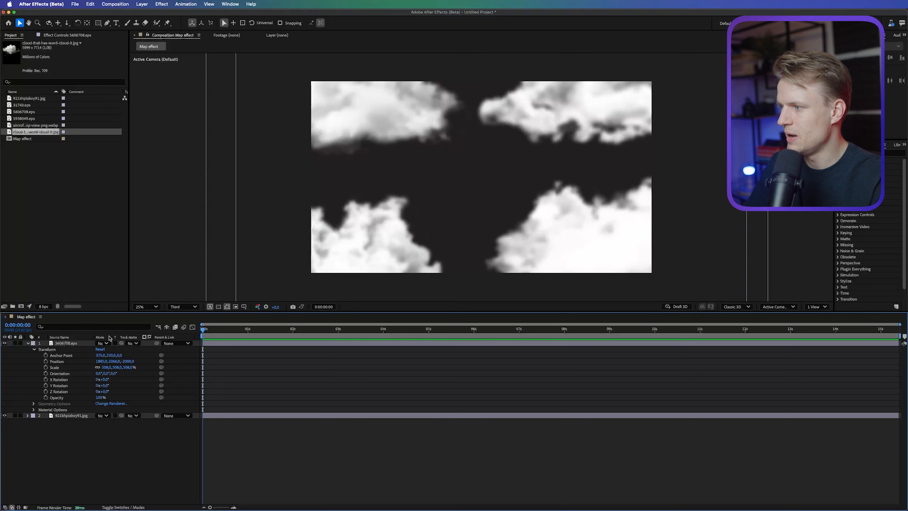
{"action": "left_click", "coordinate": [103, 343]}
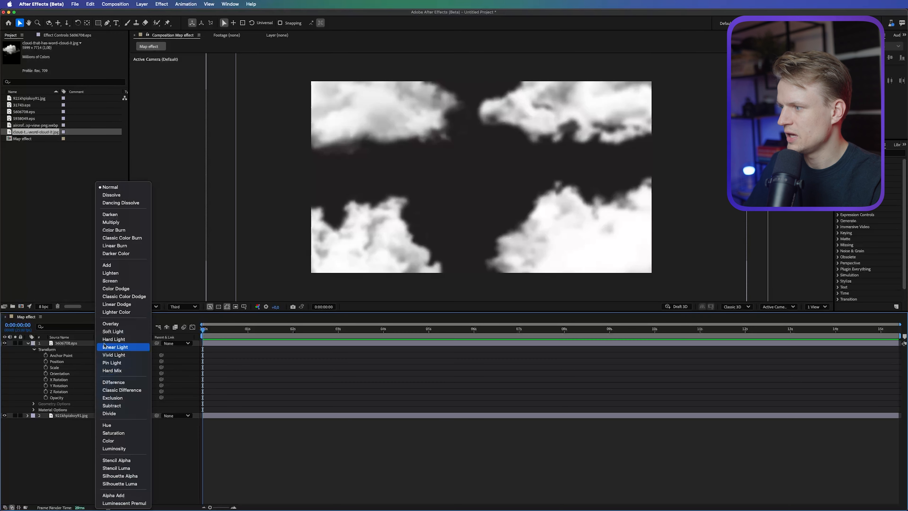
{"action": "left_click", "coordinate": [121, 281]}
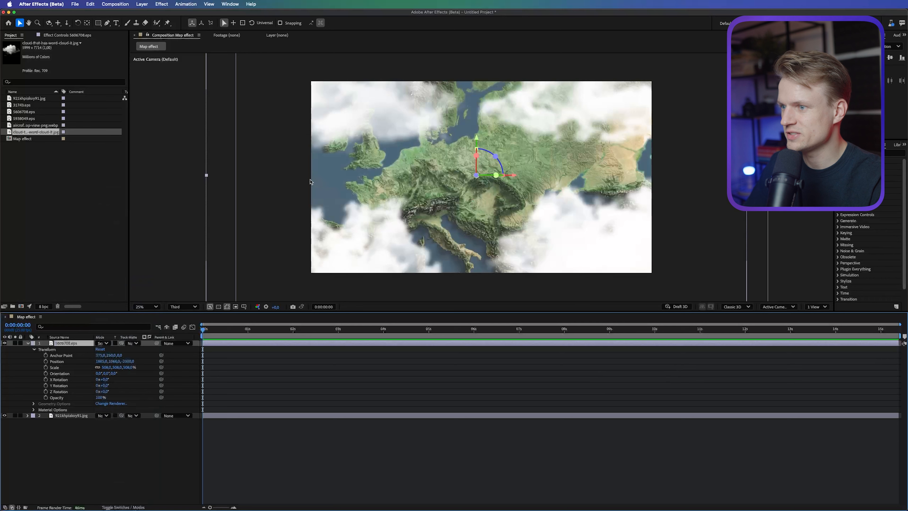
{"action": "left_click", "coordinate": [97, 456]}
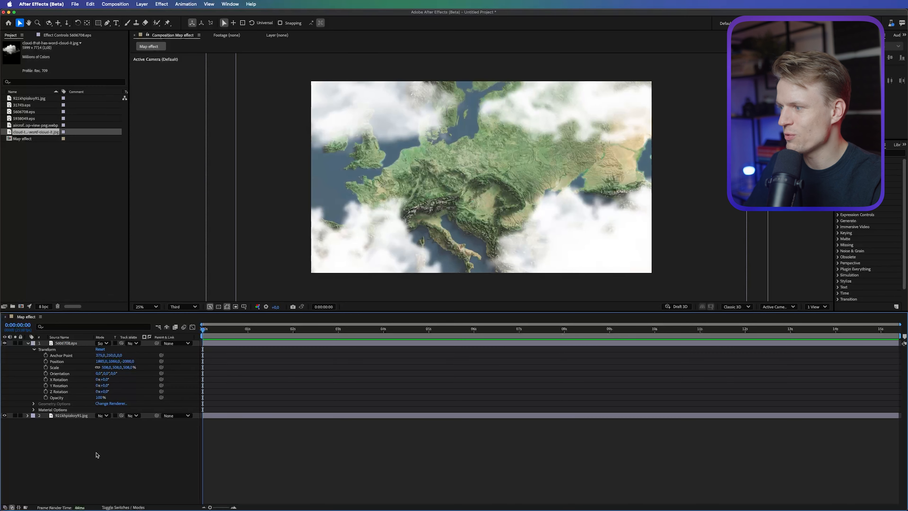
Add a one-node camera with the 50mm preset.
{"action": "left_click", "coordinate": [142, 4]}
{"action": "mouse_move", "coordinate": [200, 15]}
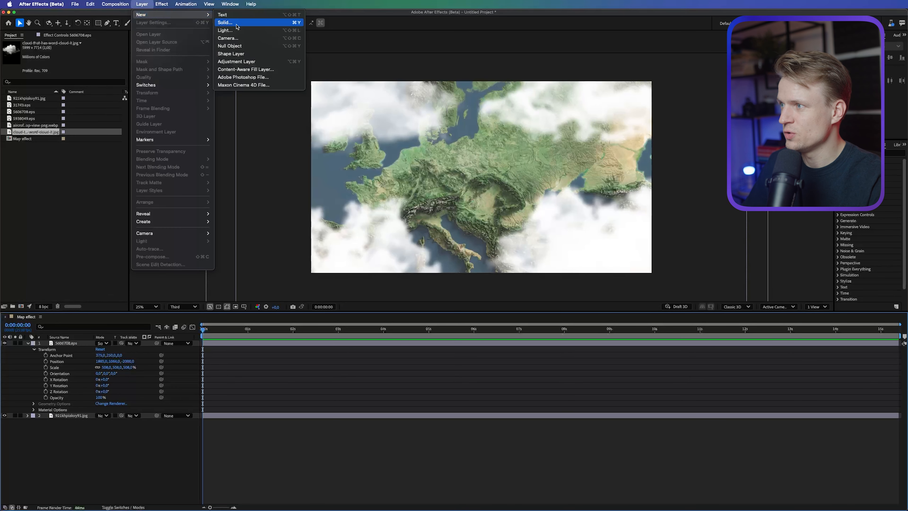
{"action": "left_click", "coordinate": [242, 39]}
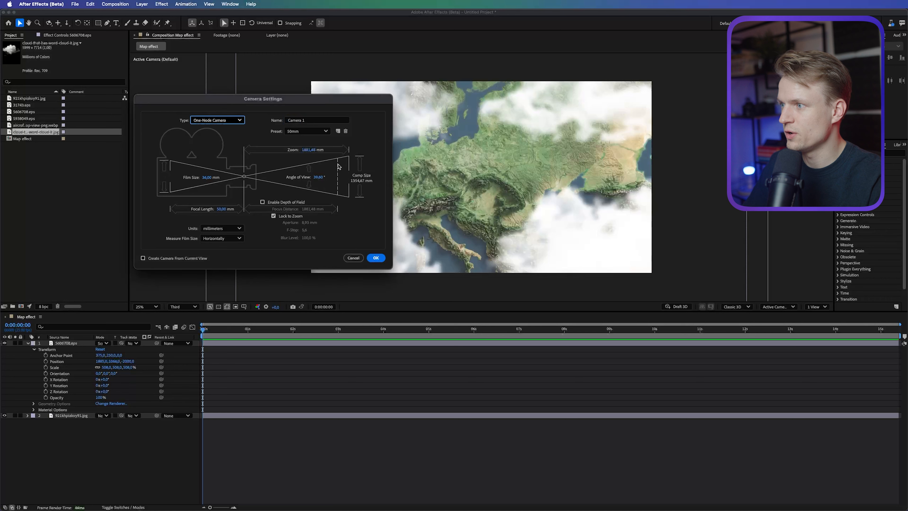
{"action": "left_click", "coordinate": [307, 131]}
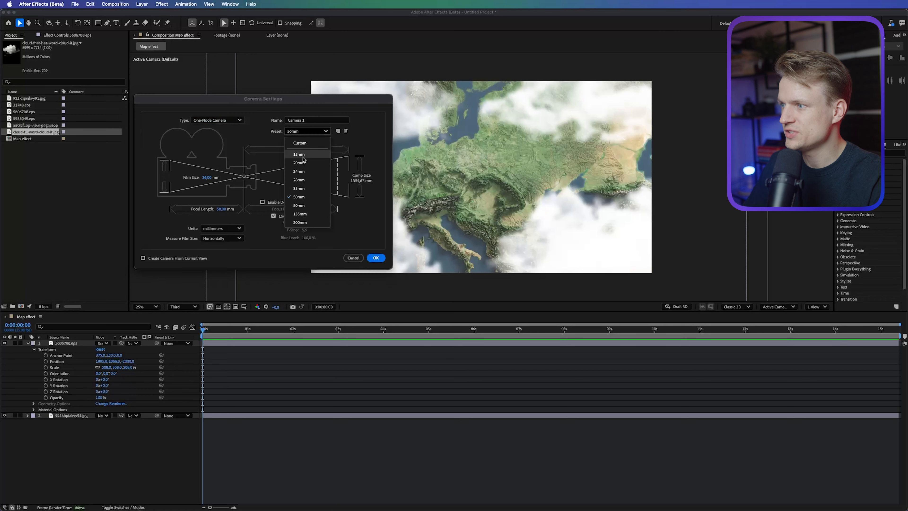
{"action": "left_click", "coordinate": [296, 197]}
{"action": "left_click", "coordinate": [375, 258]}
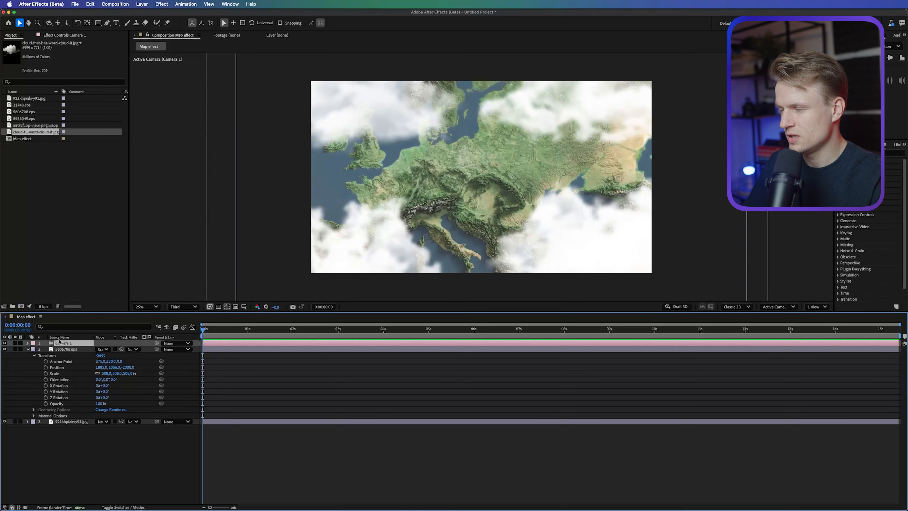
Keyframe the camera position from the first frame to 0:00:03:08, moving in towards western Europe to a Z of about -4084.
{"action": "key", "text": "p"}
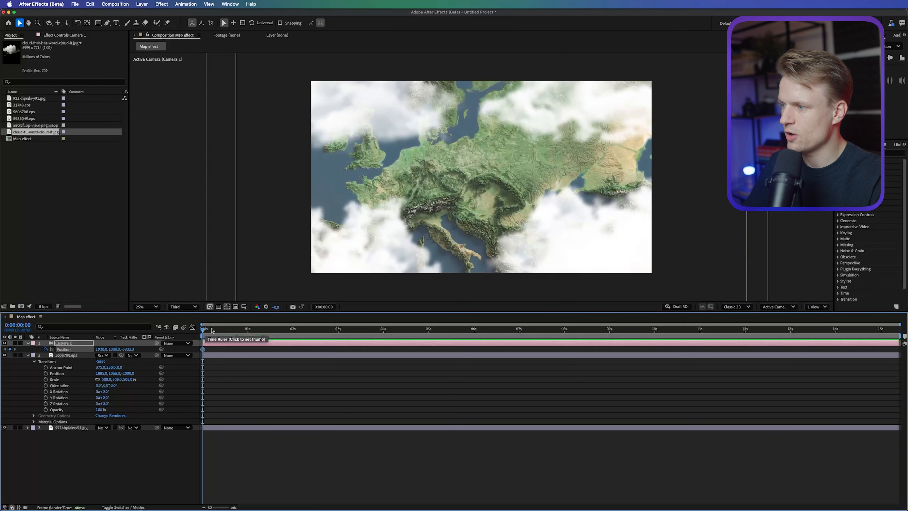
{"action": "left_click_drag", "start_coordinate": [215, 329], "coordinate": [353, 336]}
{"action": "left_click_drag", "start_coordinate": [97, 349], "coordinate": [64, 349]}
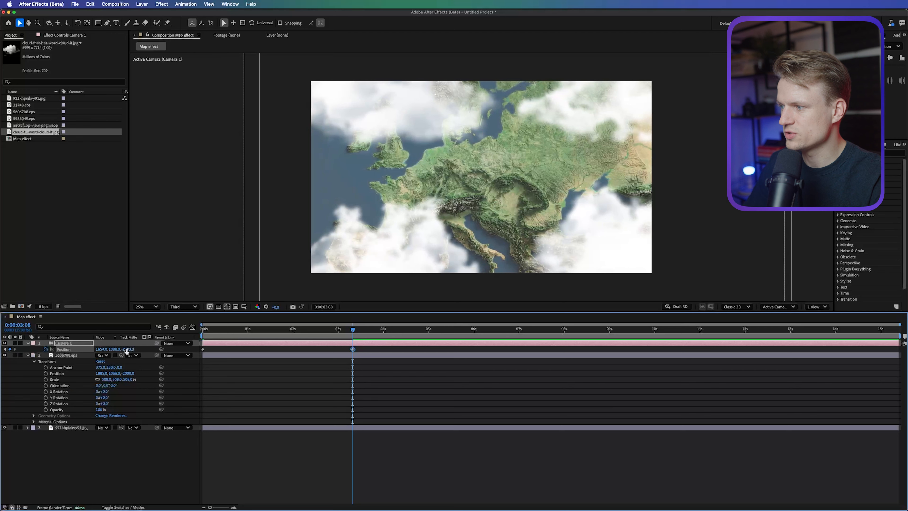
{"action": "left_click_drag", "start_coordinate": [128, 349], "coordinate": [89, 351]}
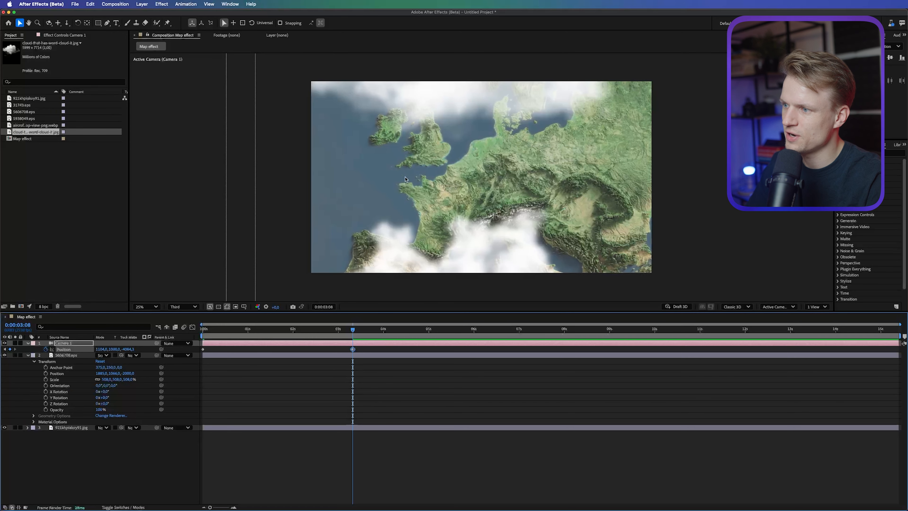
{"action": "left_click_drag", "start_coordinate": [352, 330], "coordinate": [289, 337]}
{"action": "key", "text": "Home"}
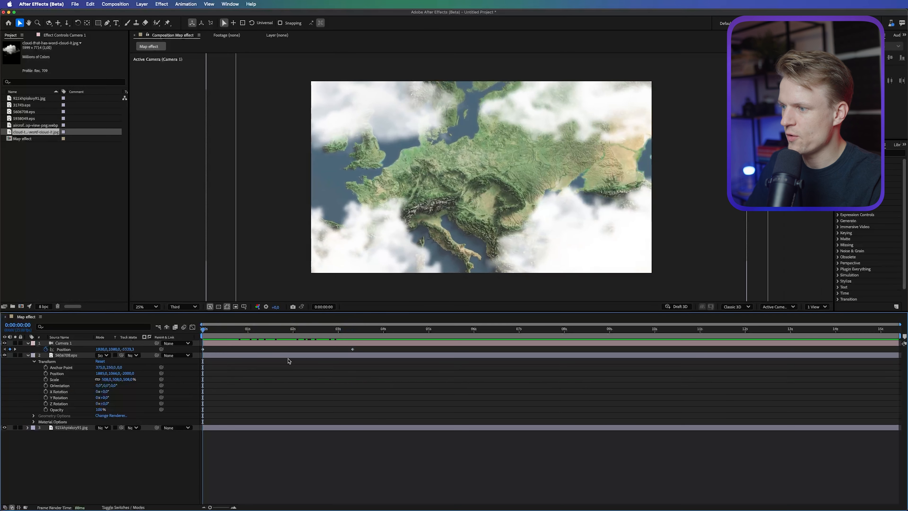
Apply Easy Ease to both camera position keyframes and shape the speed graph to peak early with a long slowdown, previewing the move.
{"action": "left_click_drag", "start_coordinate": [375, 351], "coordinate": [181, 338]}
{"action": "right_click", "coordinate": [352, 352]}
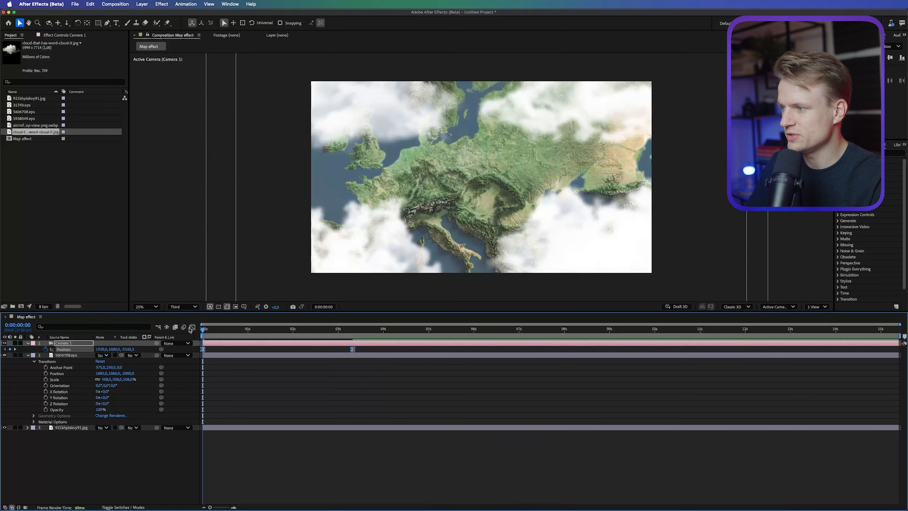
{"action": "left_click", "coordinate": [192, 327]}
{"action": "left_click_drag", "start_coordinate": [429, 414], "coordinate": [301, 484]}
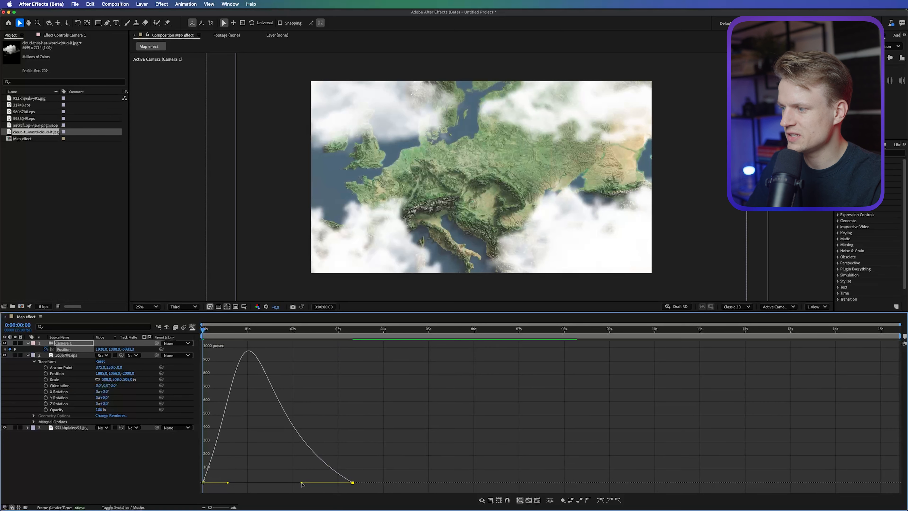
{"action": "key", "text": "space"}
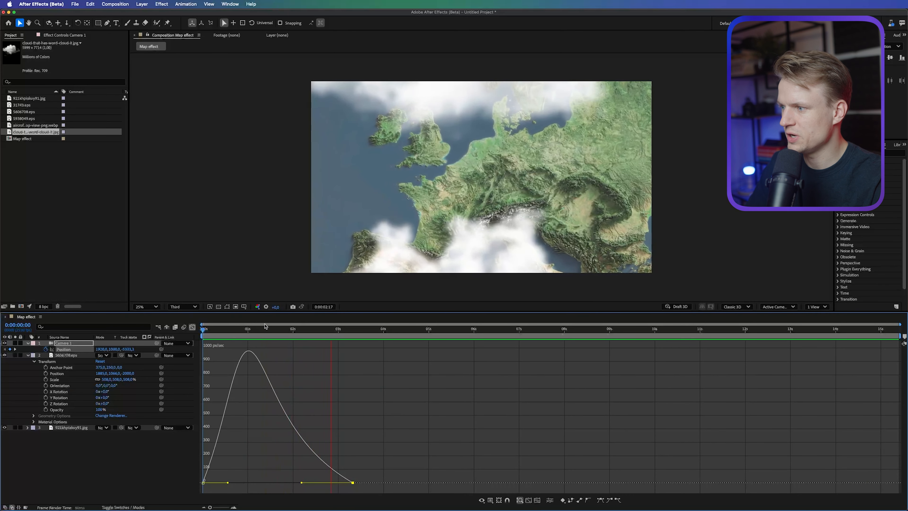
{"action": "key", "text": "space"}
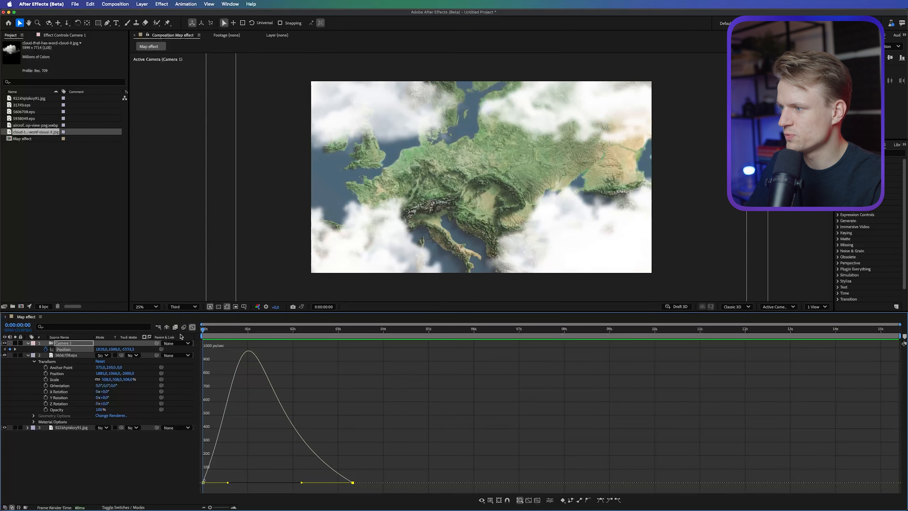
Keyframe the cloud layer's position from the first frame to 0:00:03:07, shifting its X to about 2200, and preview the drift.
{"action": "left_click", "coordinate": [63, 355]}
{"action": "left_click", "coordinate": [192, 327]}
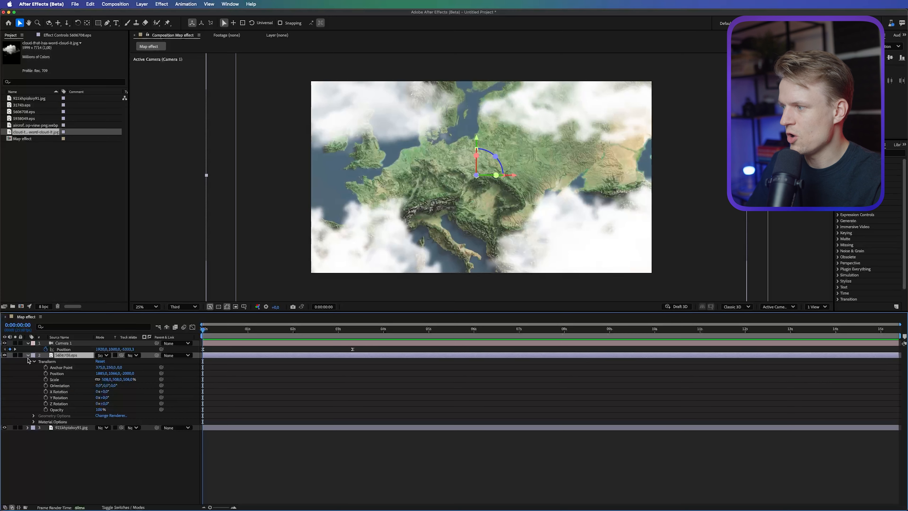
{"action": "left_click", "coordinate": [29, 361]}
{"action": "left_click", "coordinate": [34, 361]}
{"action": "left_click", "coordinate": [34, 362]}
{"action": "left_click", "coordinate": [69, 354]}
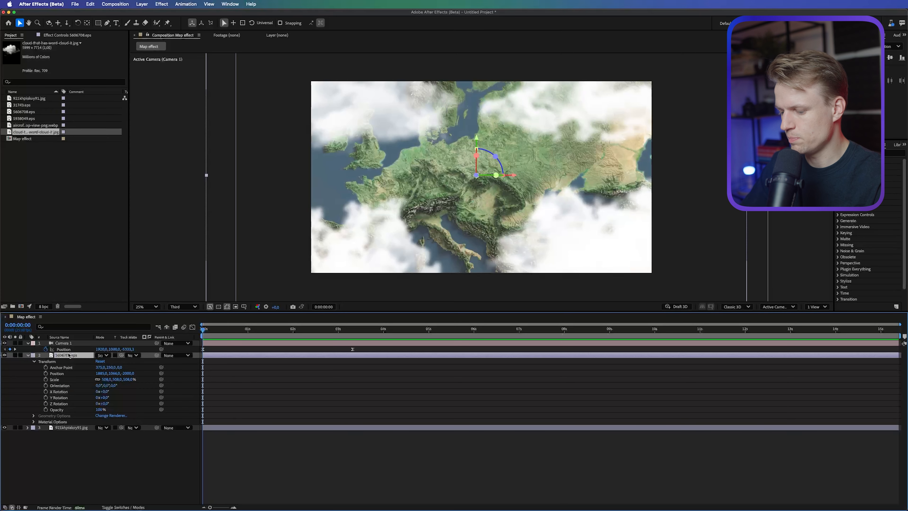
{"action": "key", "text": "p"}
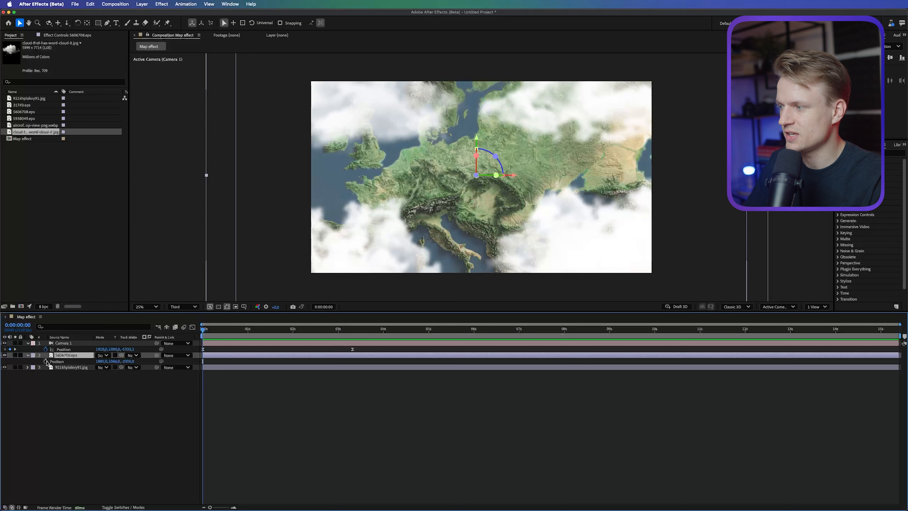
{"action": "left_click_drag", "start_coordinate": [255, 332], "coordinate": [350, 339]}
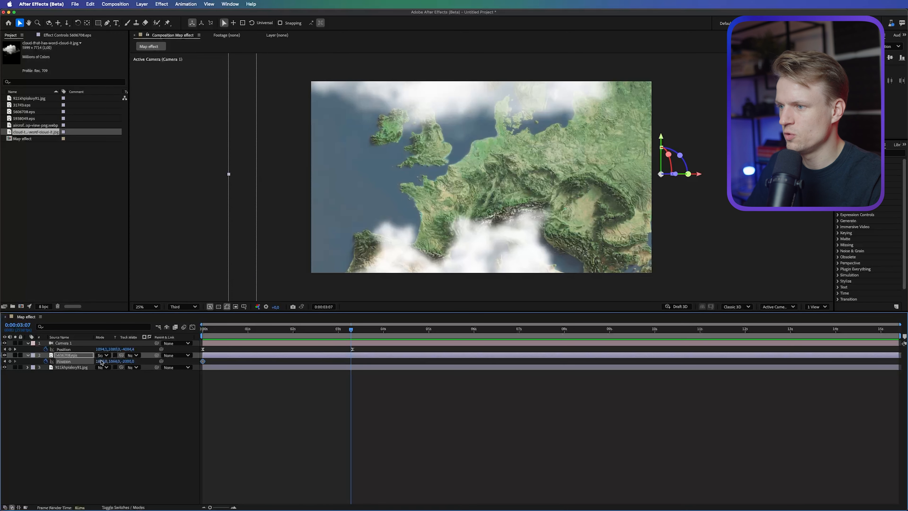
{"action": "left_click_drag", "start_coordinate": [102, 361], "coordinate": [209, 355]}
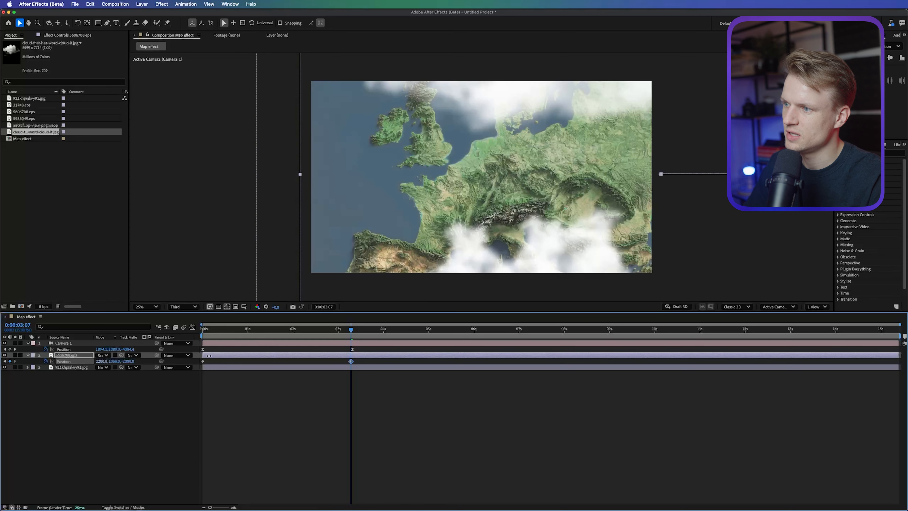
{"action": "key", "text": "space"}
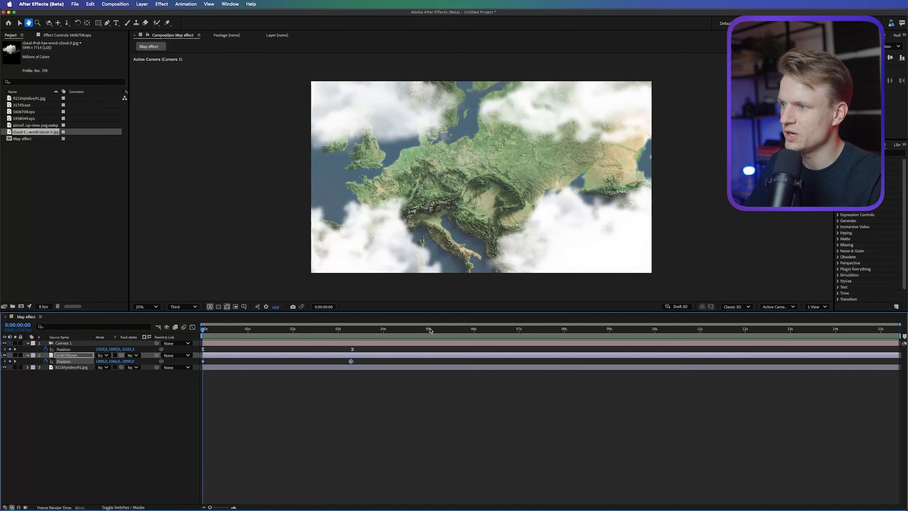
{"action": "key", "text": "space"}
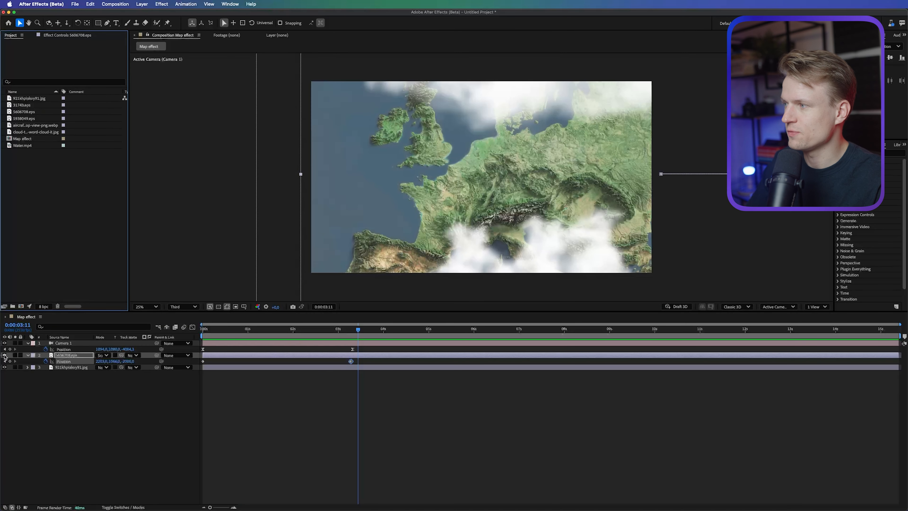
Hide the cloud layer and add Water.mp4 to the composition directly above the Europe map layer.
{"action": "left_click", "coordinate": [4, 355]}
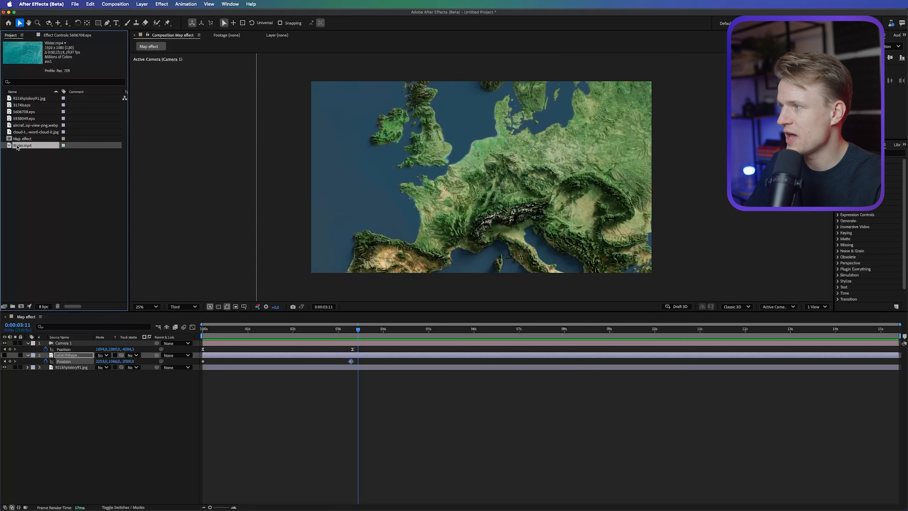
{"action": "left_click_drag", "start_coordinate": [17, 146], "coordinate": [485, 179]}
{"action": "left_click_drag", "start_coordinate": [69, 344], "coordinate": [83, 371]}
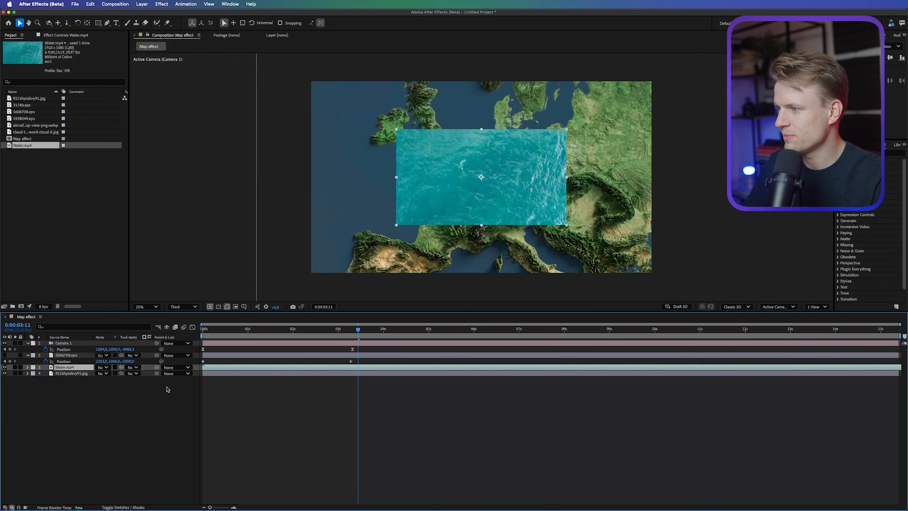
Make the water layer 3D, enlarge it to about 155% so it fills the frame, and place it beneath the map layer.
{"action": "left_click", "coordinate": [135, 507]}
{"action": "left_click", "coordinate": [135, 367]}
{"action": "left_click_drag", "start_coordinate": [623, 206], "coordinate": [532, 202]}
{"action": "key", "text": "s"}
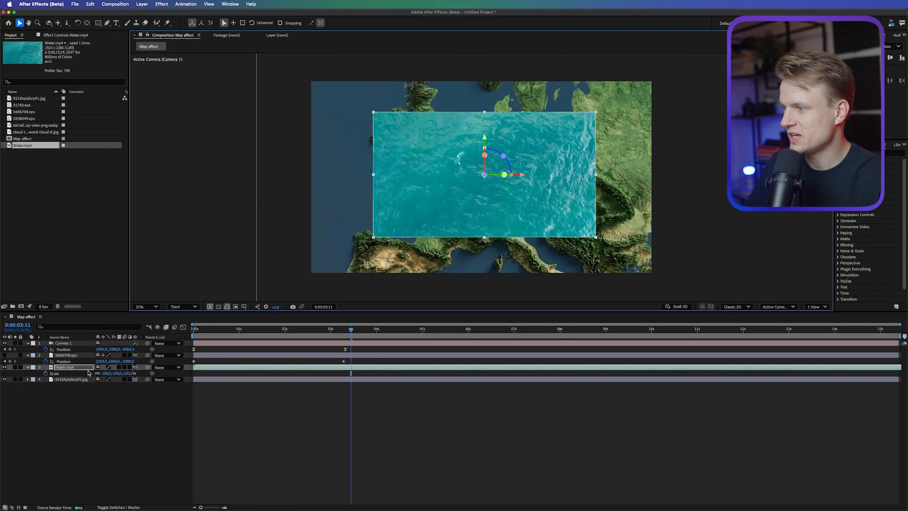
{"action": "left_click_drag", "start_coordinate": [121, 372], "coordinate": [136, 372]}
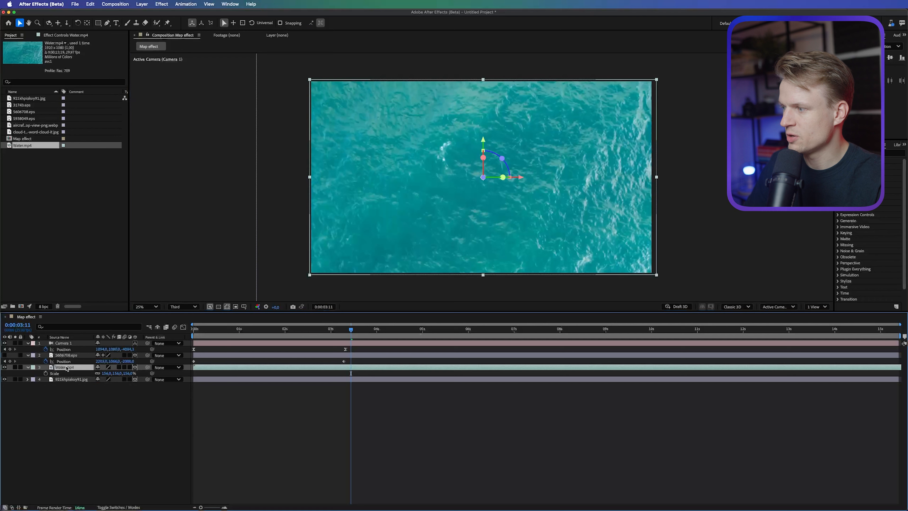
{"action": "left_click_drag", "start_coordinate": [67, 368], "coordinate": [74, 411]}
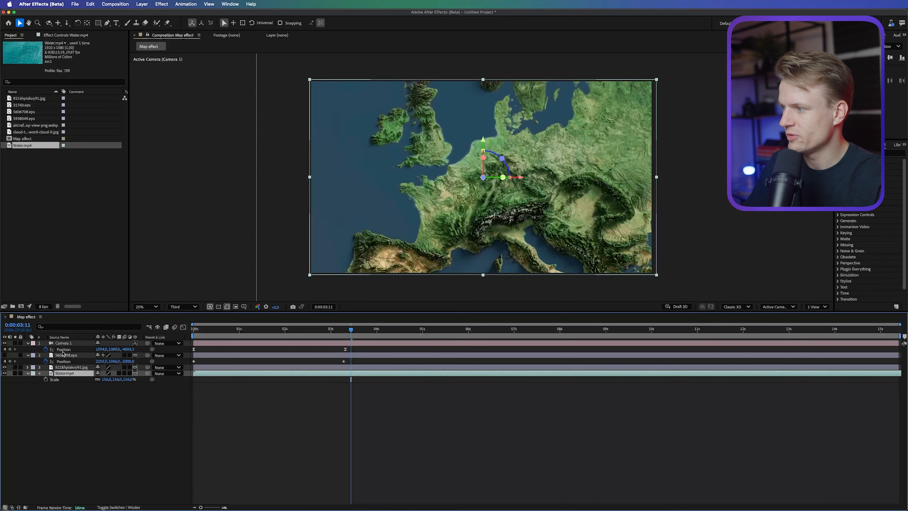
Apply Keylight (1.2) to the map layer, sampling the ocean blue as screen colour and lowering the Screen Gain to 70.
{"action": "left_click", "coordinate": [65, 369]}
{"action": "left_click", "coordinate": [865, 153]}
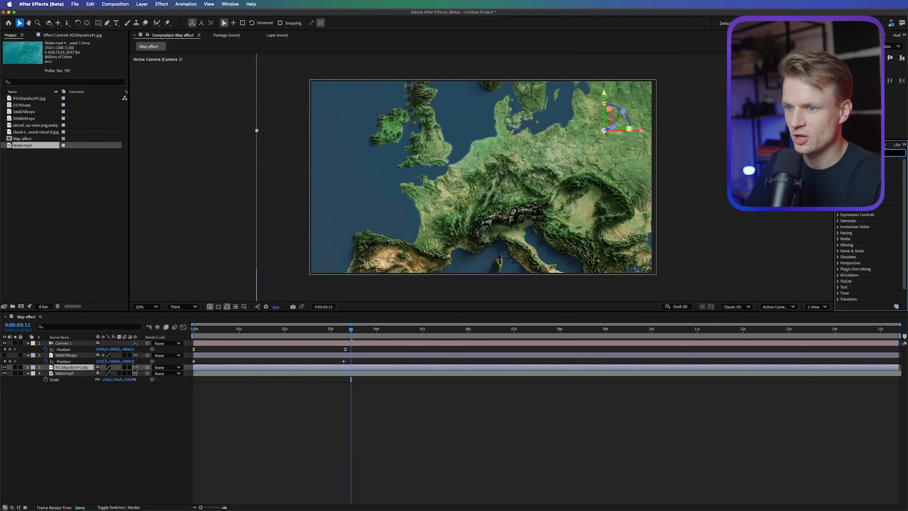
{"action": "type", "text": "key"}
{"action": "double_click", "coordinate": [865, 232]}
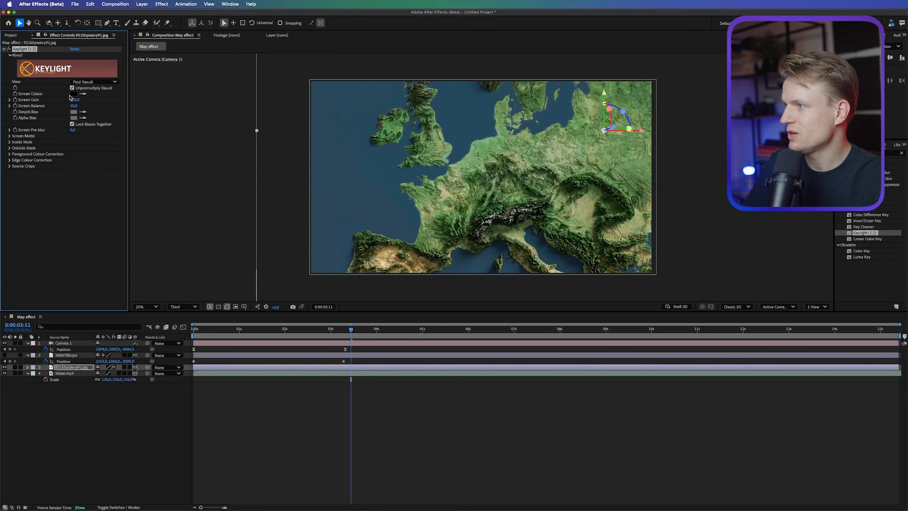
{"action": "left_click", "coordinate": [369, 169]}
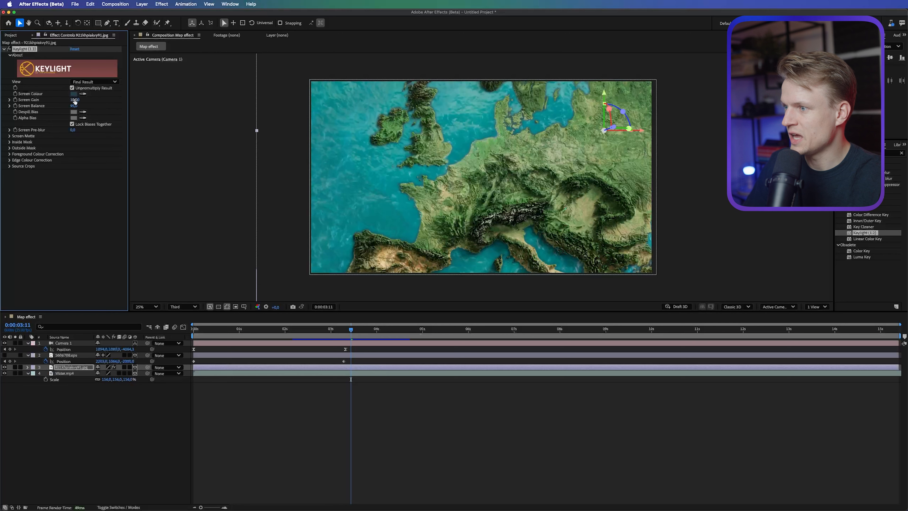
{"action": "left_click_drag", "start_coordinate": [74, 99], "coordinate": [71, 100]}
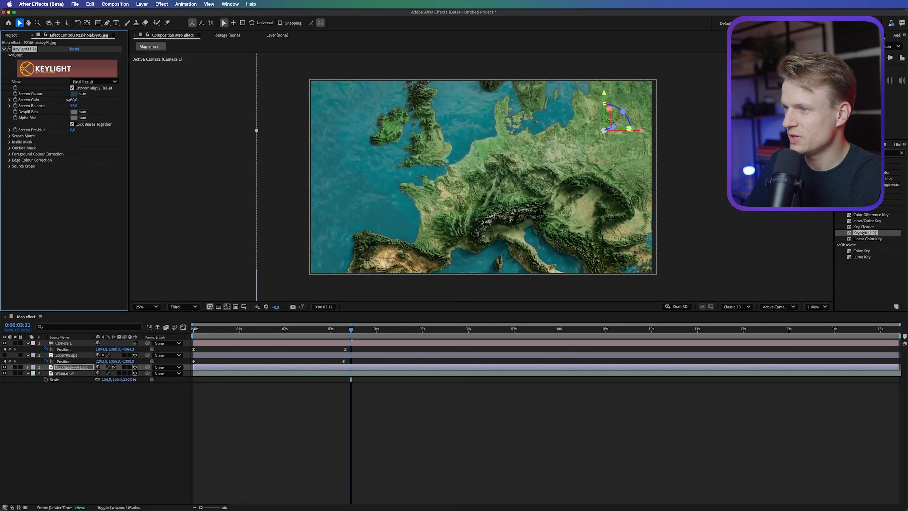
Return to the first frame and apply the Motion Tile effect to the water layer.
{"action": "left_click_drag", "start_coordinate": [238, 329], "coordinate": [169, 329]}
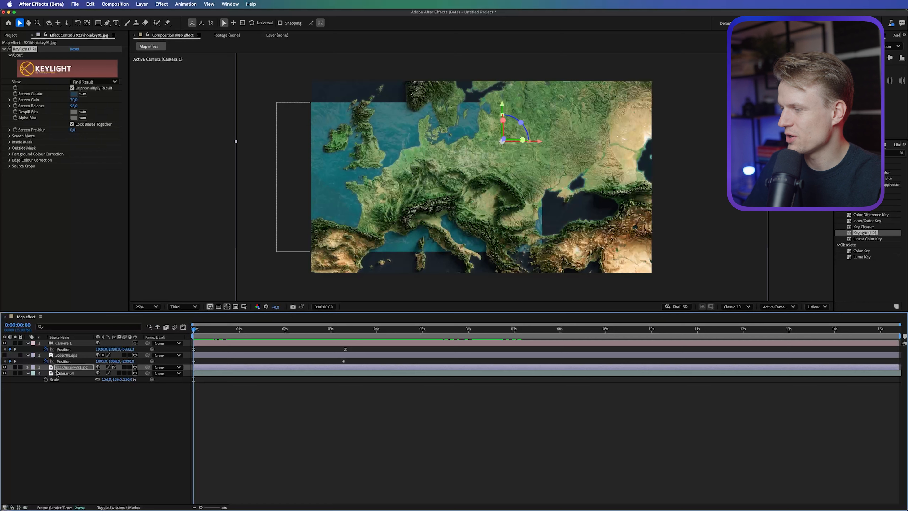
{"action": "left_click", "coordinate": [71, 373]}
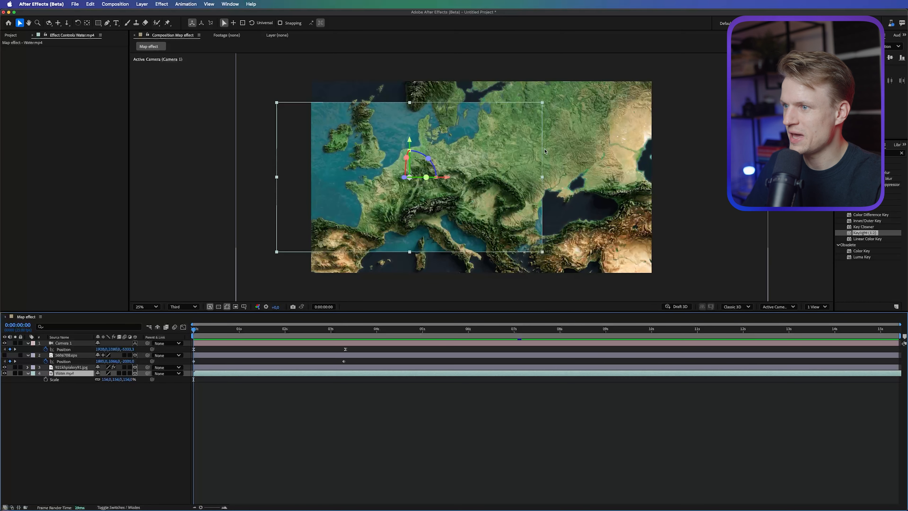
{"action": "left_click", "coordinate": [869, 152]}
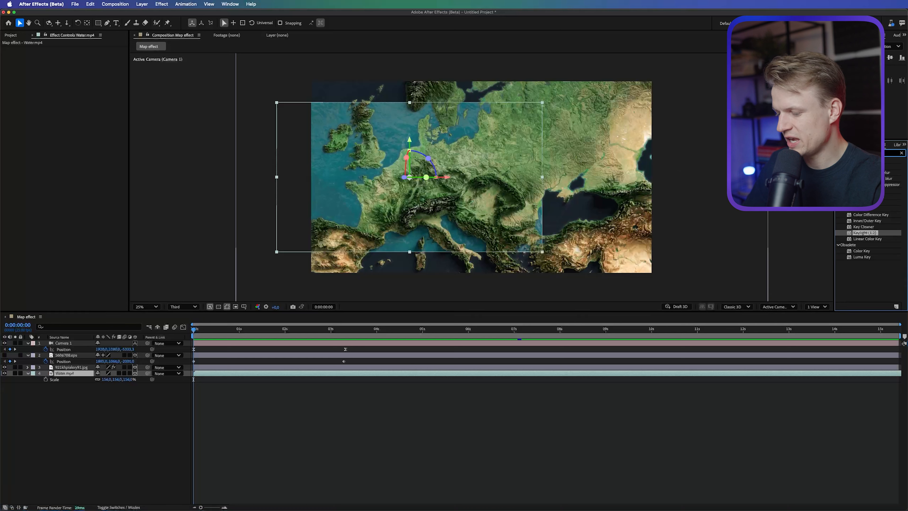
{"action": "type", "text": "motion tile"}
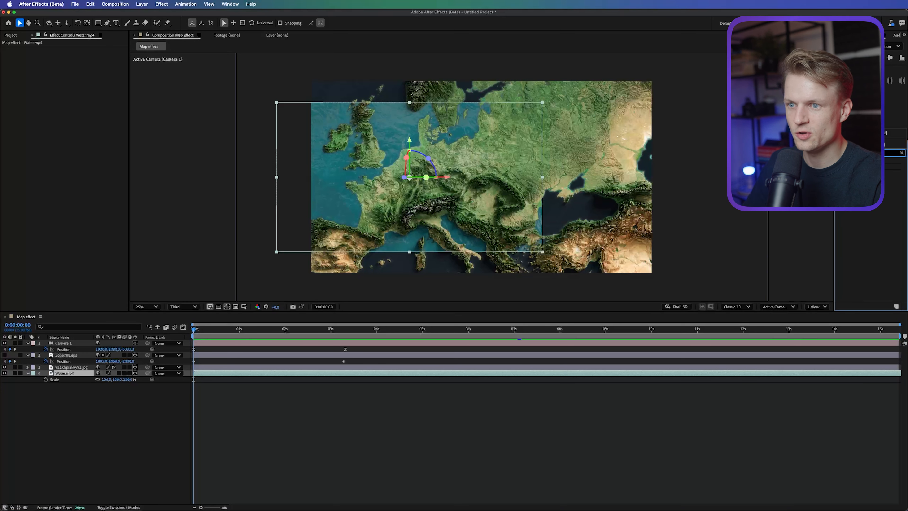
{"action": "double_click", "coordinate": [865, 166]}
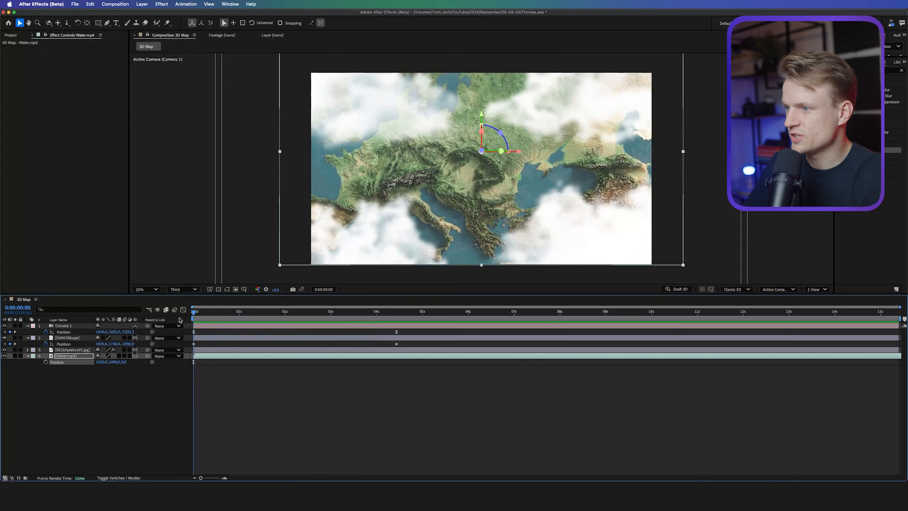
Scrub through the camera move to 0:00:05:07 and add the France silhouette PNG over the map, toggling its visibility to compare.
{"action": "left_click_drag", "start_coordinate": [193, 312], "coordinate": [385, 317]}
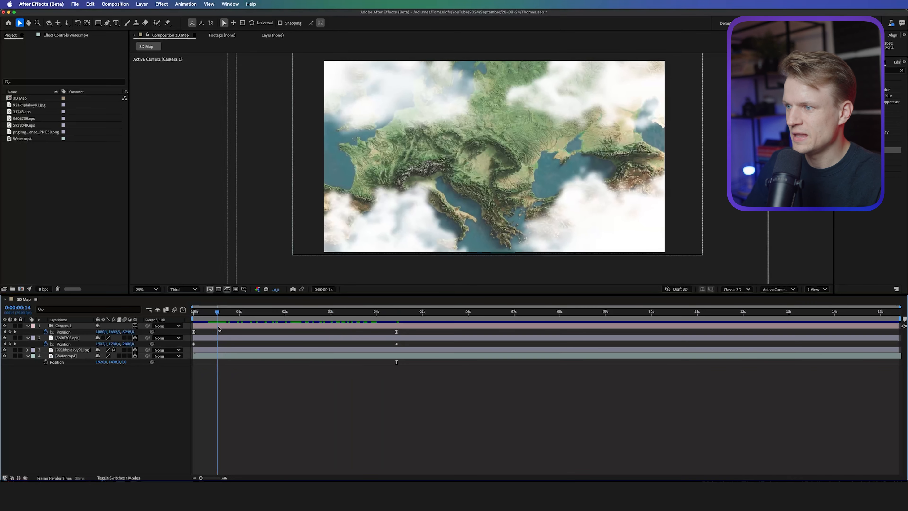
{"action": "left_click_drag", "start_coordinate": [218, 329], "coordinate": [436, 338]}
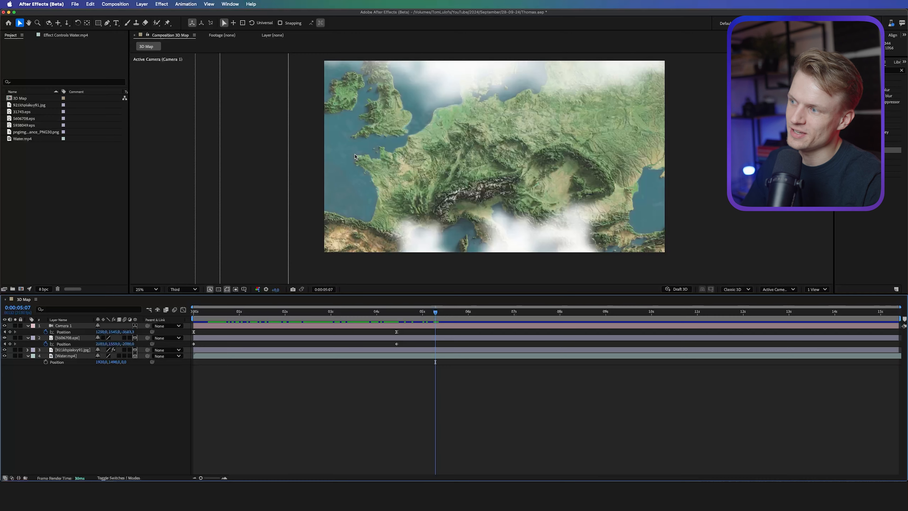
{"action": "left_click", "coordinate": [33, 132]}
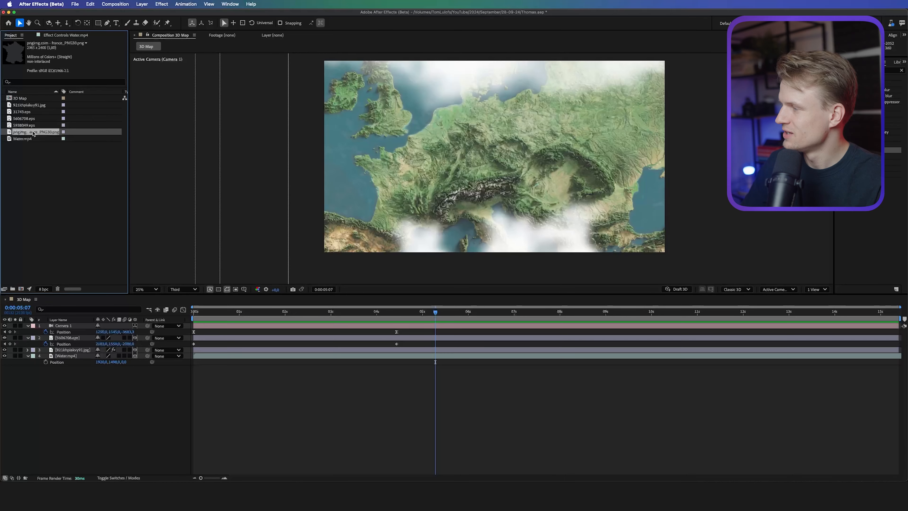
{"action": "left_click_drag", "start_coordinate": [15, 134], "coordinate": [461, 172]}
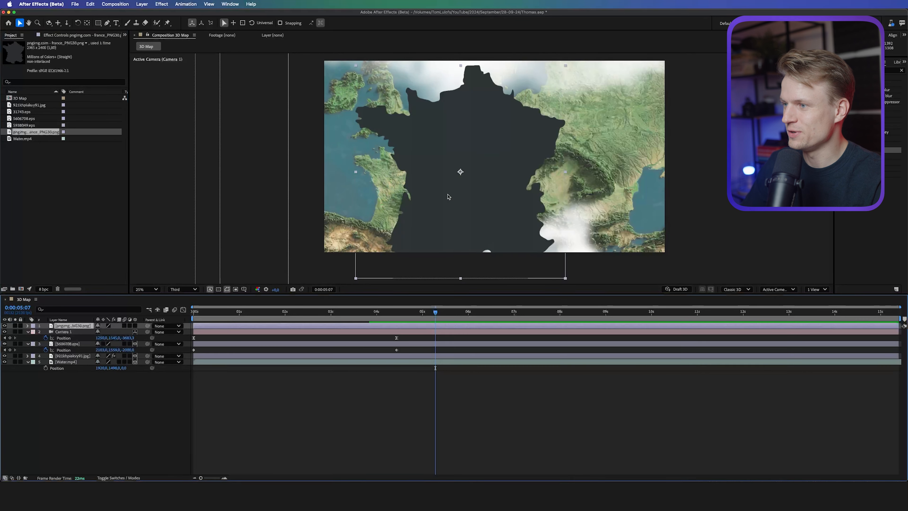
{"action": "left_click", "coordinate": [4, 326]}
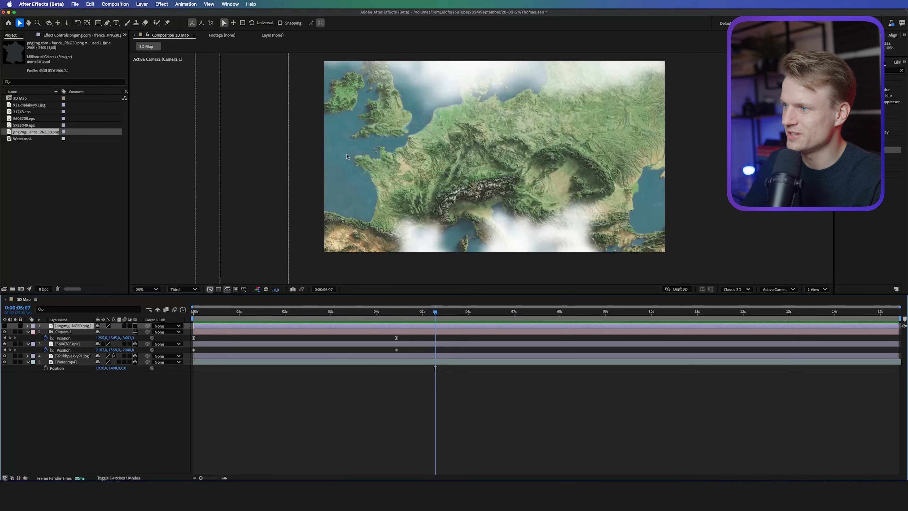
{"action": "left_click", "coordinate": [4, 325]}
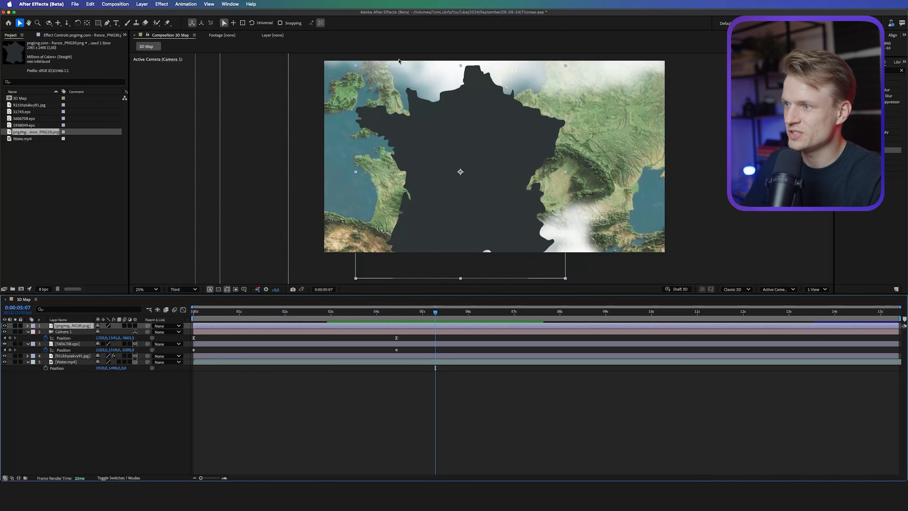
Auto-trace the France PNG's alpha channel onto a new layer and delete the original PNG layer.
{"action": "left_click", "coordinate": [142, 4]}
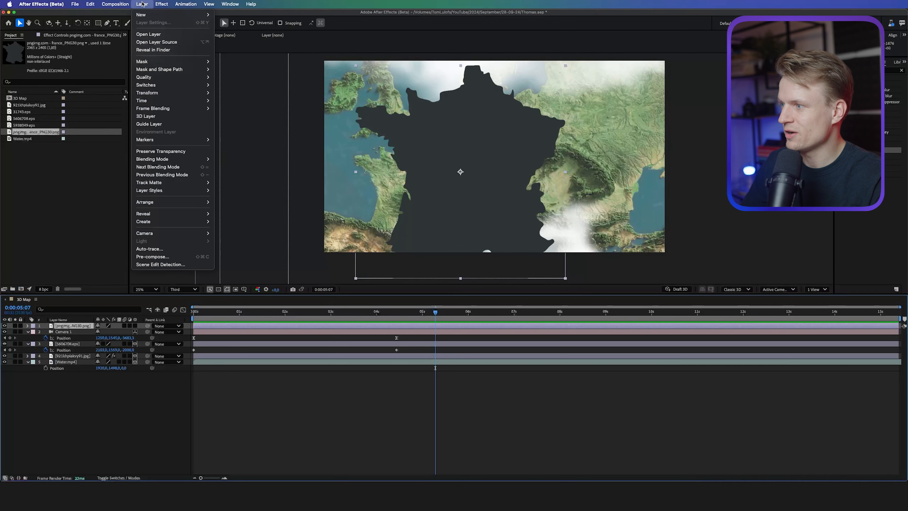
{"action": "left_click", "coordinate": [168, 249]}
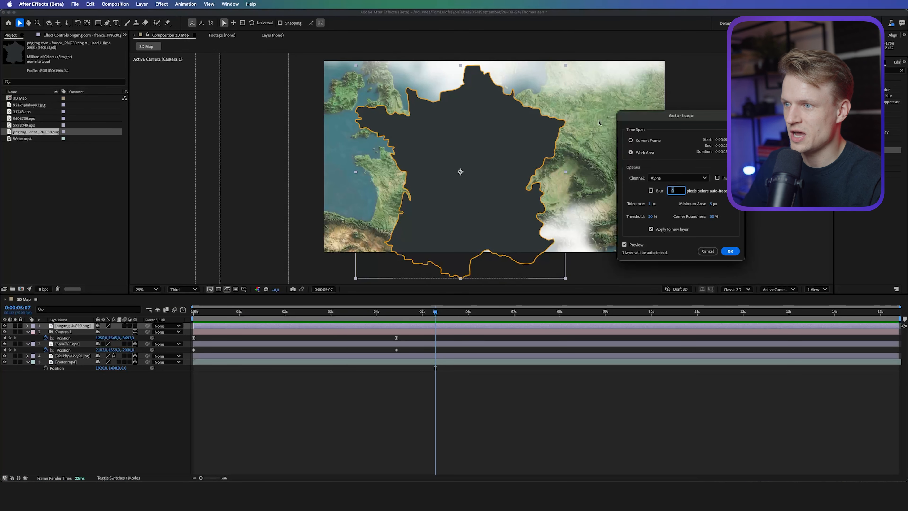
{"action": "left_click", "coordinate": [730, 254]}
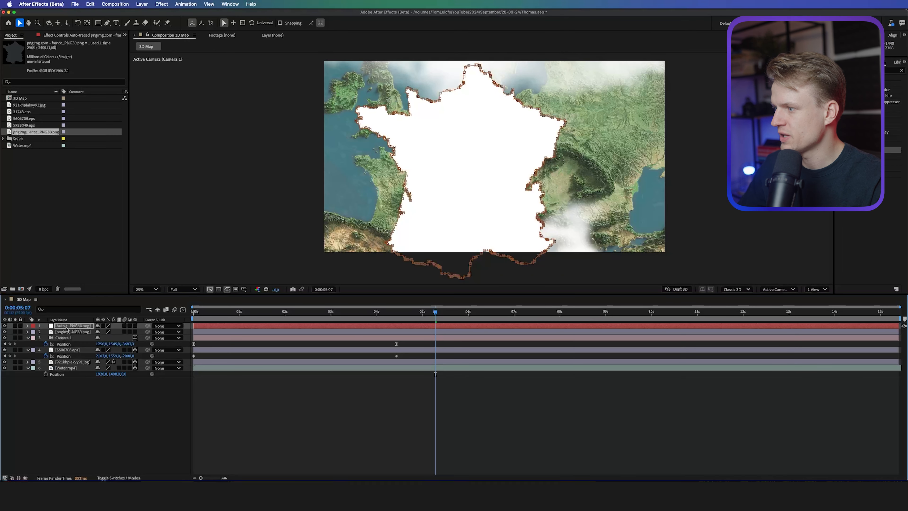
{"action": "left_click", "coordinate": [70, 332]}
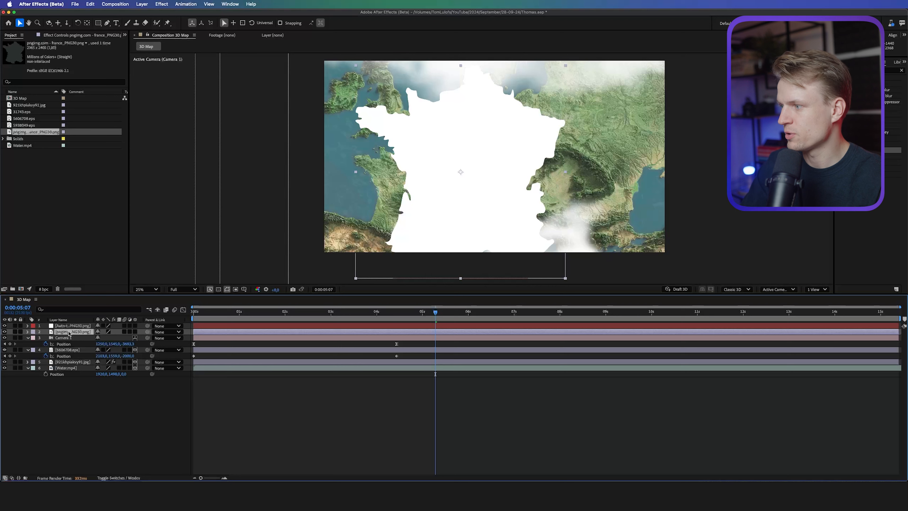
{"action": "key", "text": "Delete"}
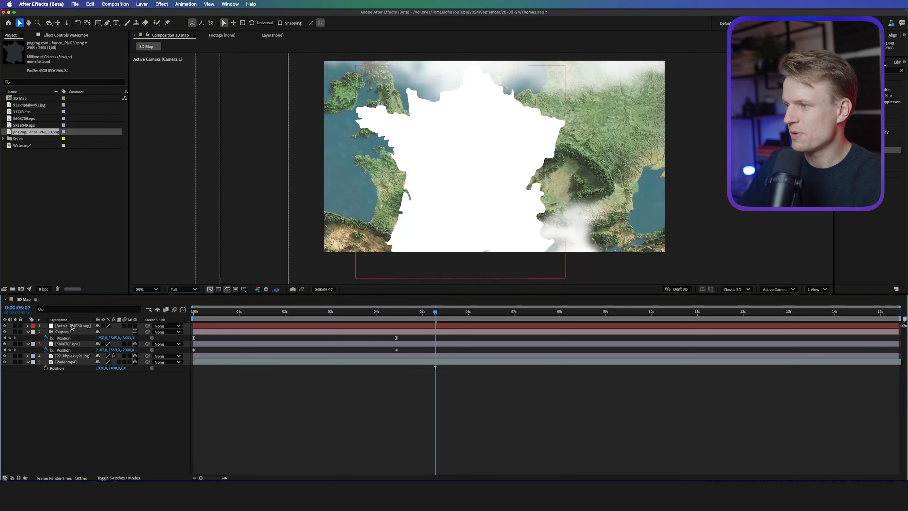
Make the traced France layer 3D, scale it down to about 42% and move it over France on the map.
{"action": "left_click", "coordinate": [72, 326]}
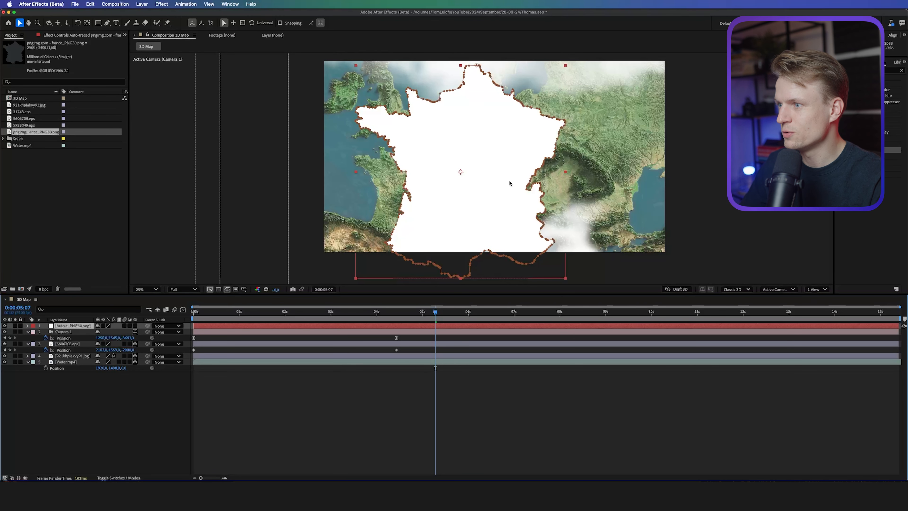
{"action": "left_click", "coordinate": [135, 327]}
{"action": "key", "text": "p"}
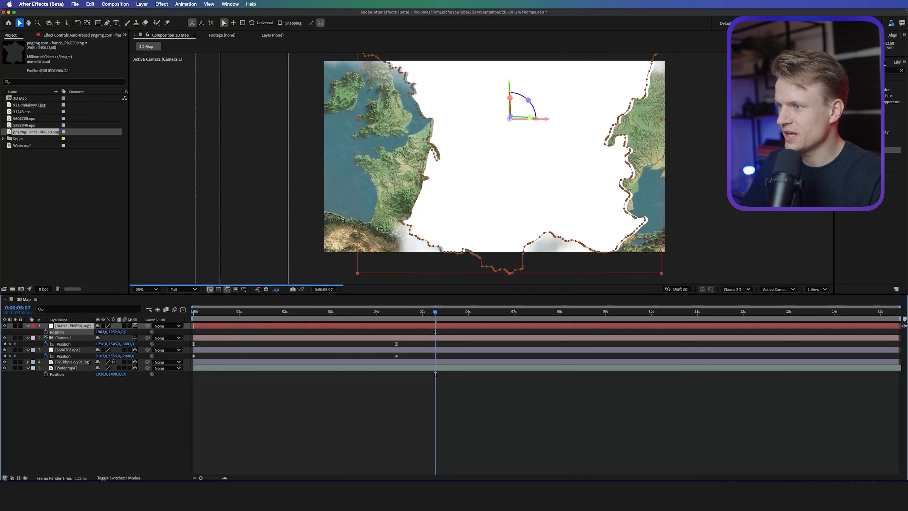
{"action": "left_click_drag", "start_coordinate": [45, 336], "coordinate": [25, 338]}
{"action": "mouse_move", "coordinate": [103, 332]}
{"action": "left_mouse_down"}
{"action": "mouse_move", "coordinate": [28, 333]}
{"action": "mouse_move", "coordinate": [103, 332]}
{"action": "mouse_move", "coordinate": [95, 332]}
{"action": "left_mouse_up"}
{"action": "key", "text": "s"}
{"action": "left_click_drag", "start_coordinate": [474, 140], "coordinate": [424, 217]}
Lower the traced layer's opacity to 70% and scale it to about 35%, aligning it with France's coastline.
{"action": "key", "text": "t"}
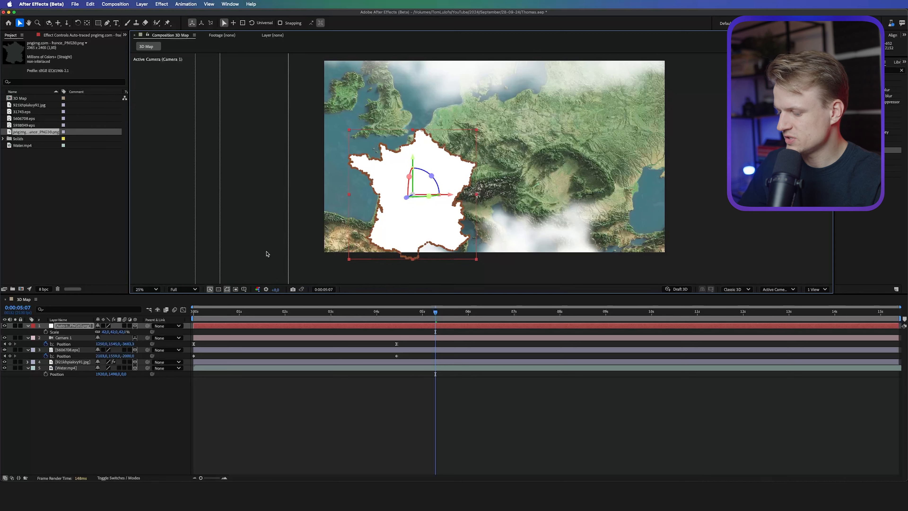
{"action": "left_click_drag", "start_coordinate": [100, 334], "coordinate": [92, 334]}
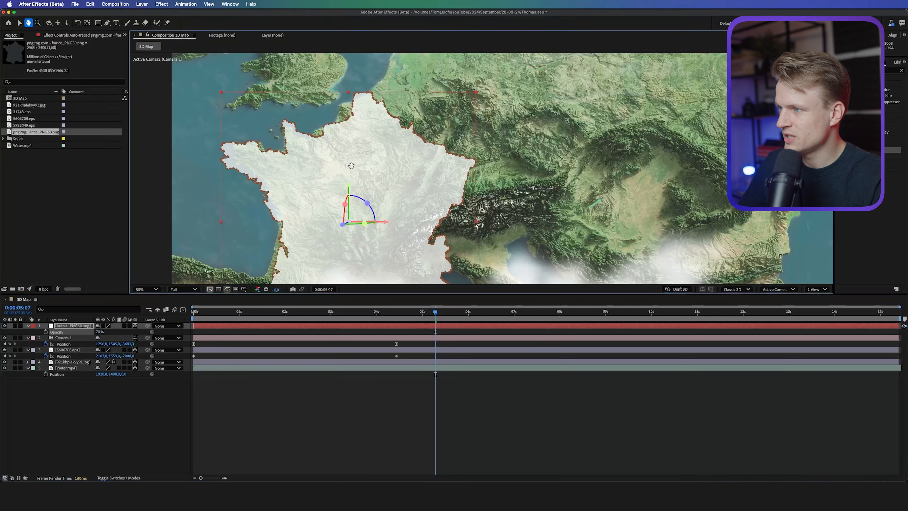
{"action": "left_click_drag", "start_coordinate": [352, 166], "coordinate": [482, 168]}
{"action": "key", "text": "v"}
{"action": "key", "text": "s"}
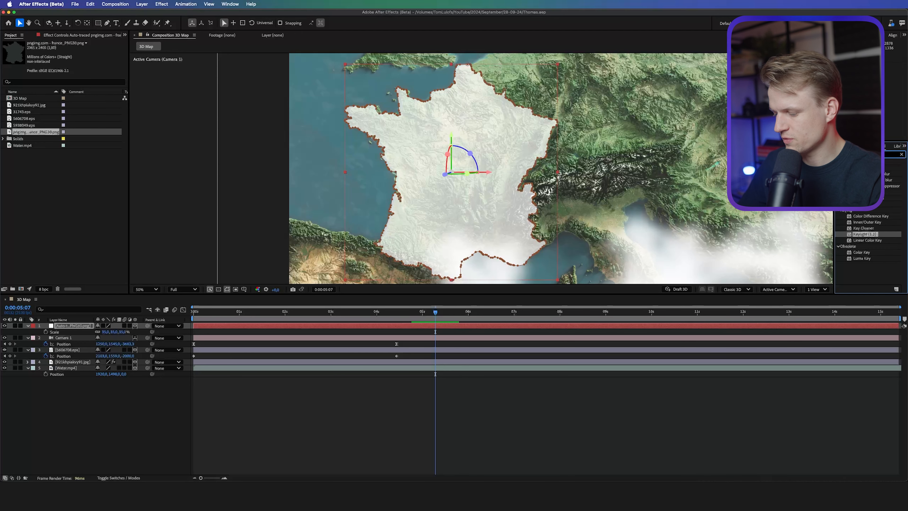
Apply the Stroke effect to the traced France layer, following Mask 1 with the paint style set to On Transparent.
{"action": "type", "text": "stroke"}
{"action": "double_click", "coordinate": [860, 229]}
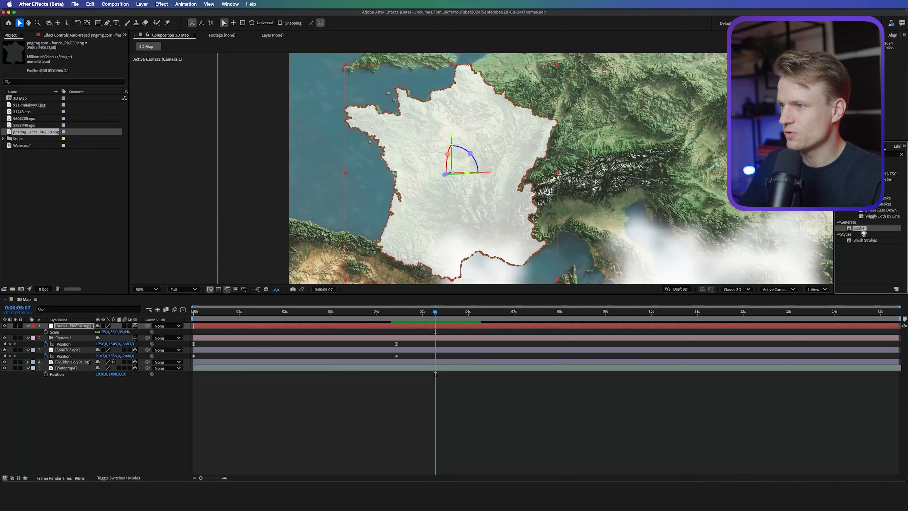
{"action": "left_click", "coordinate": [88, 55]}
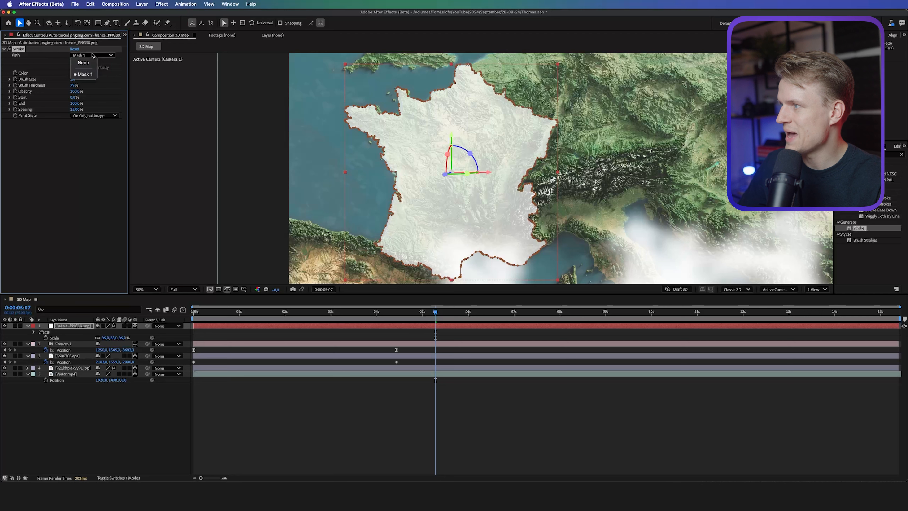
{"action": "left_click", "coordinate": [76, 74]}
{"action": "left_click", "coordinate": [89, 116]}
{"action": "left_click", "coordinate": [96, 126]}
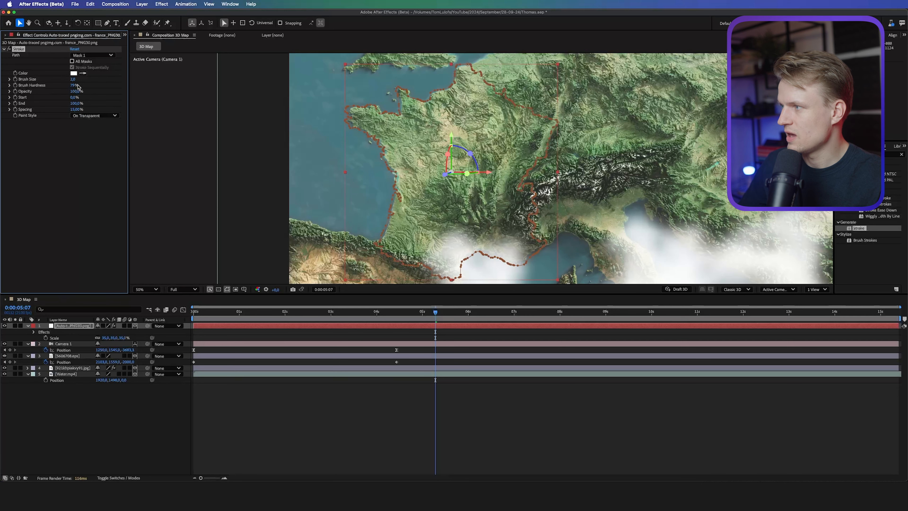
Set the France outline stroke's brush size to 20.
{"action": "type", "text": "10"}
{"action": "key", "text": "Return"}
{"action": "left_click", "coordinate": [77, 79]}
{"action": "type", "text": "20"}
{"action": "key", "text": "Return"}
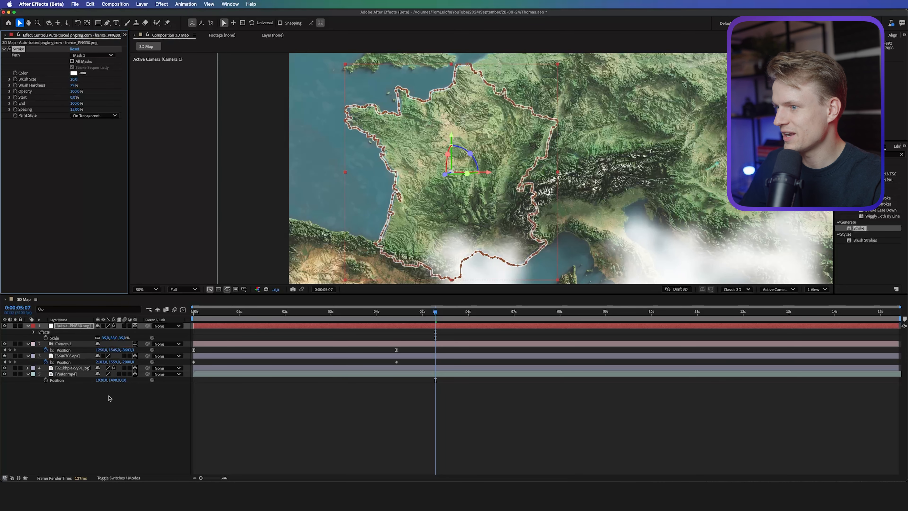
Restore the traced France layer's opacity to 100% and check the outline on the map.
{"action": "left_click", "coordinate": [91, 327]}
{"action": "key", "text": "t"}
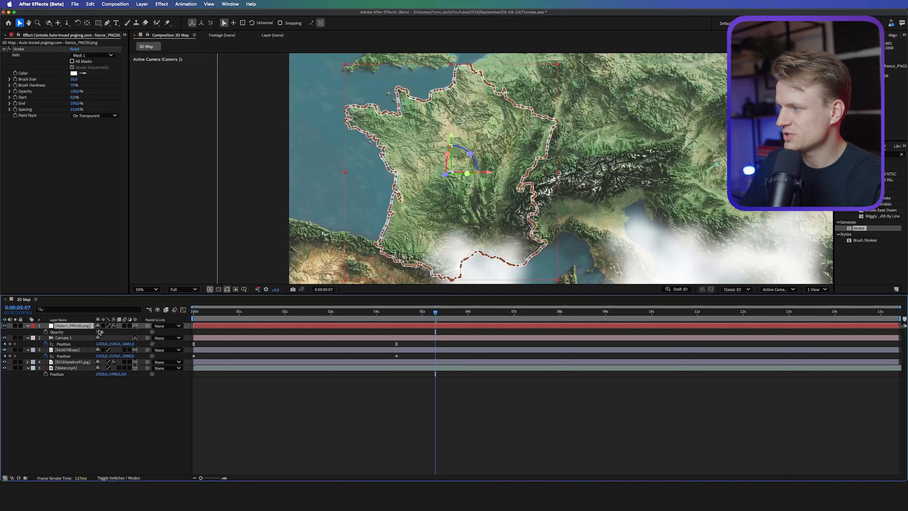
{"action": "left_click_drag", "start_coordinate": [98, 333], "coordinate": [105, 332]}
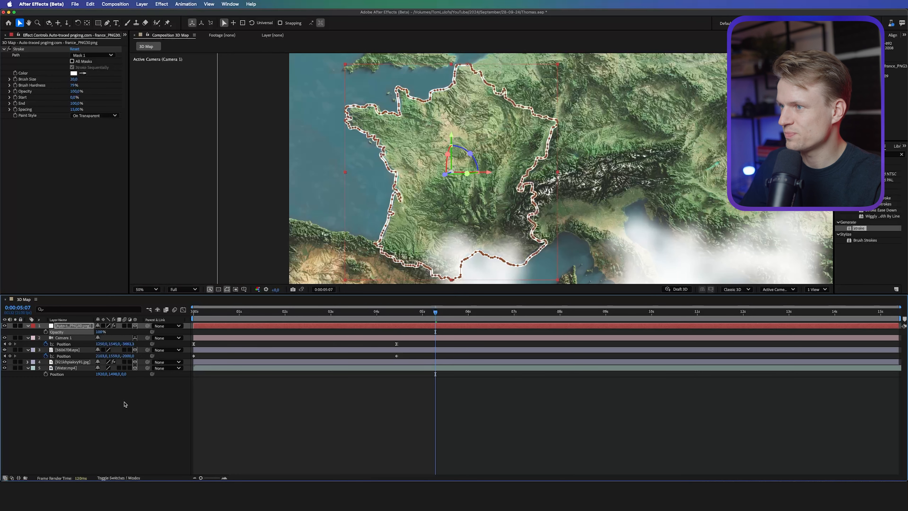
{"action": "left_click", "coordinate": [148, 387]}
{"action": "scroll", "coordinate": [447, 214], "scroll_direction": "down", "scroll_amount": 3}
{"action": "scroll", "coordinate": [448, 215], "scroll_direction": "up", "scroll_amount": 3}
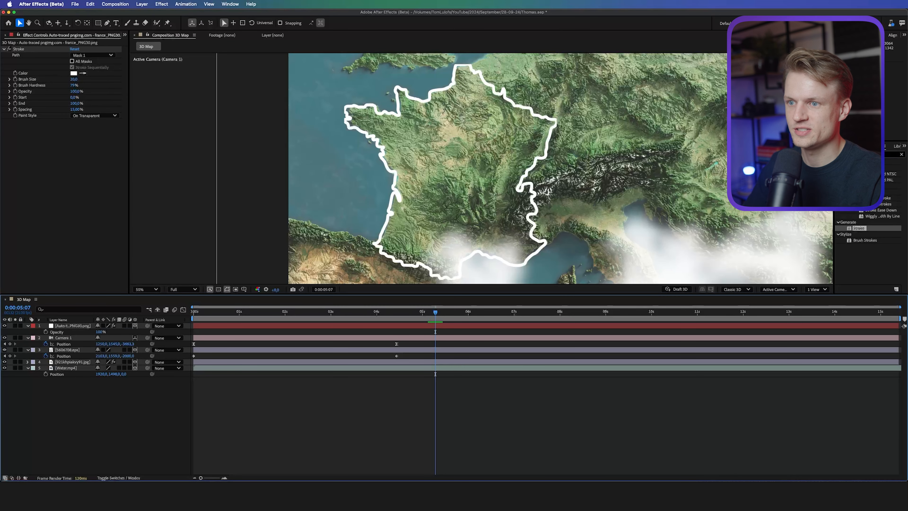
Apply the Glow effect to the traced France layer and raise the glow radius to 80.
{"action": "left_click", "coordinate": [866, 154]}
{"action": "type", "text": "glow"}
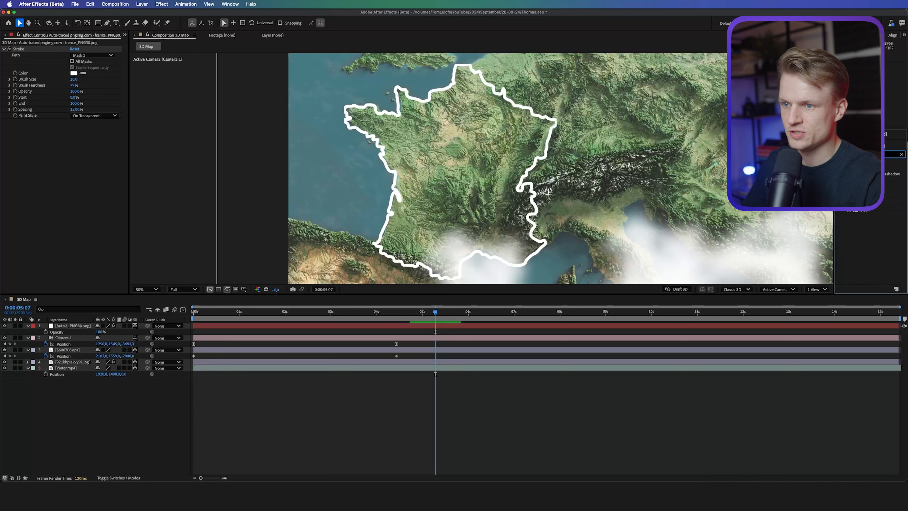
{"action": "mouse_move", "coordinate": [864, 210]}
{"action": "left_mouse_down"}
{"action": "mouse_move", "coordinate": [92, 310]}
{"action": "mouse_move", "coordinate": [60, 326]}
{"action": "left_mouse_up"}
{"action": "left_click", "coordinate": [77, 242]}
{"action": "left_click_drag", "start_coordinate": [74, 140], "coordinate": [99, 140]}
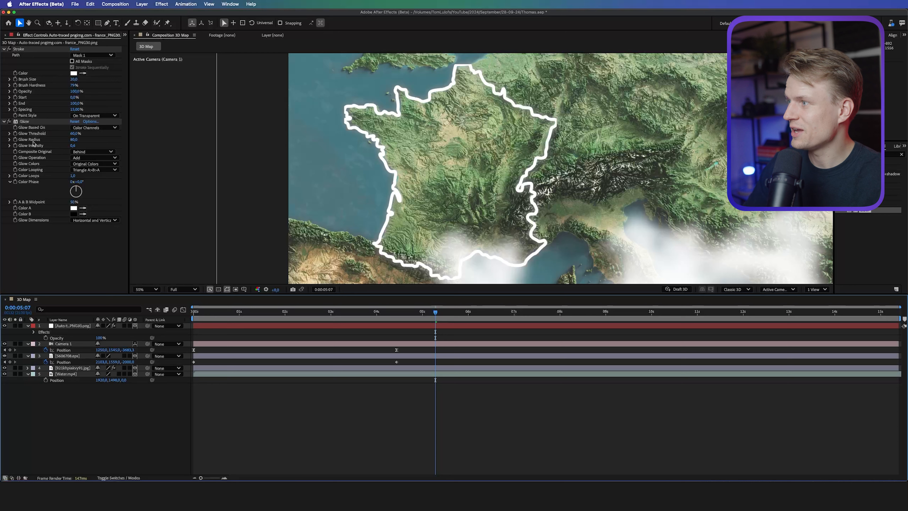
Animate the France outline being drawn by keyframing the stroke's End at 0% at 0:00:02:09 and 100% at 0:00:05:07.
{"action": "left_click", "coordinate": [26, 60]}
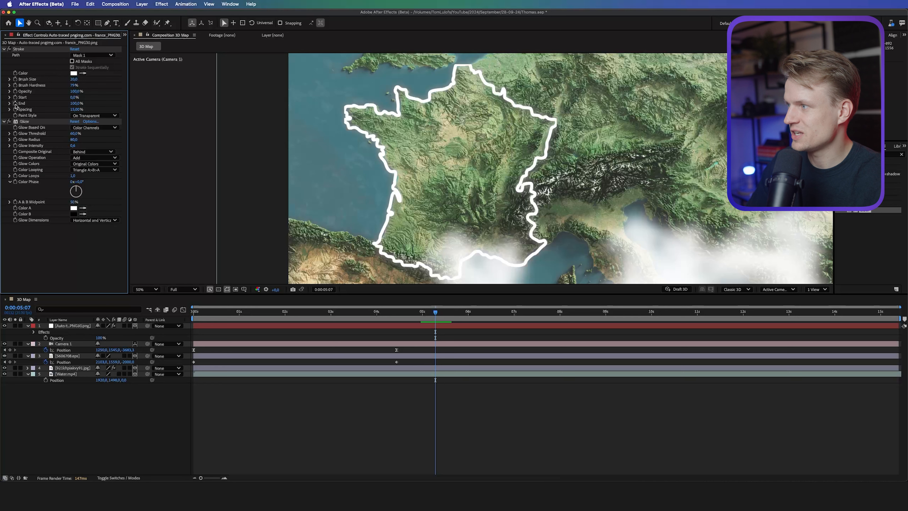
{"action": "left_click", "coordinate": [15, 103]}
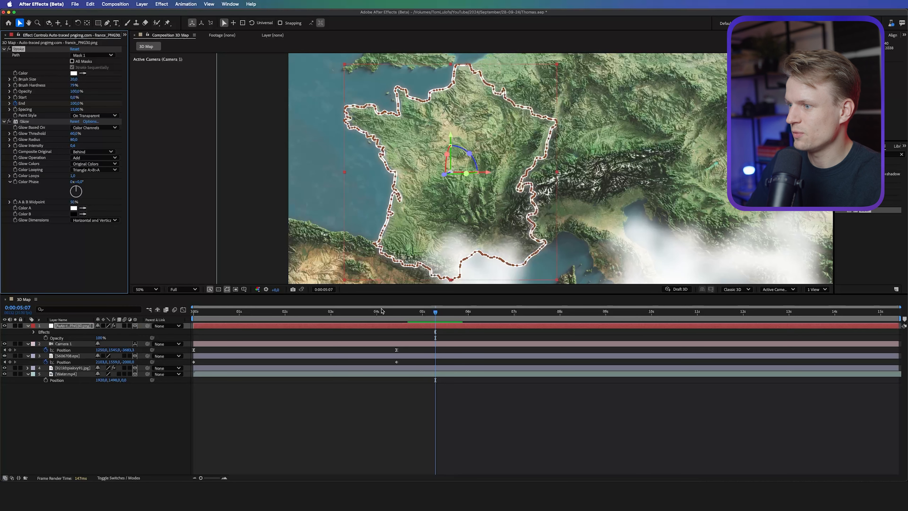
{"action": "left_click_drag", "start_coordinate": [325, 316], "coordinate": [301, 317]}
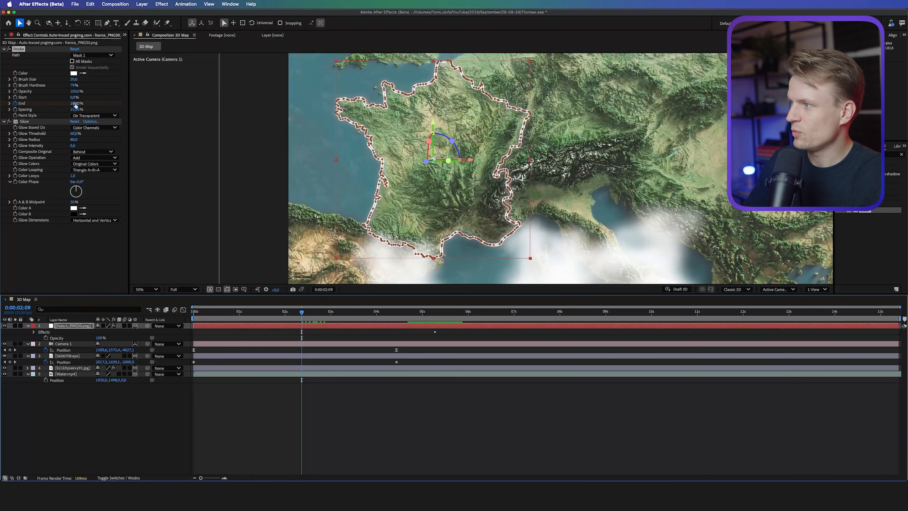
{"action": "left_click", "coordinate": [73, 104]}
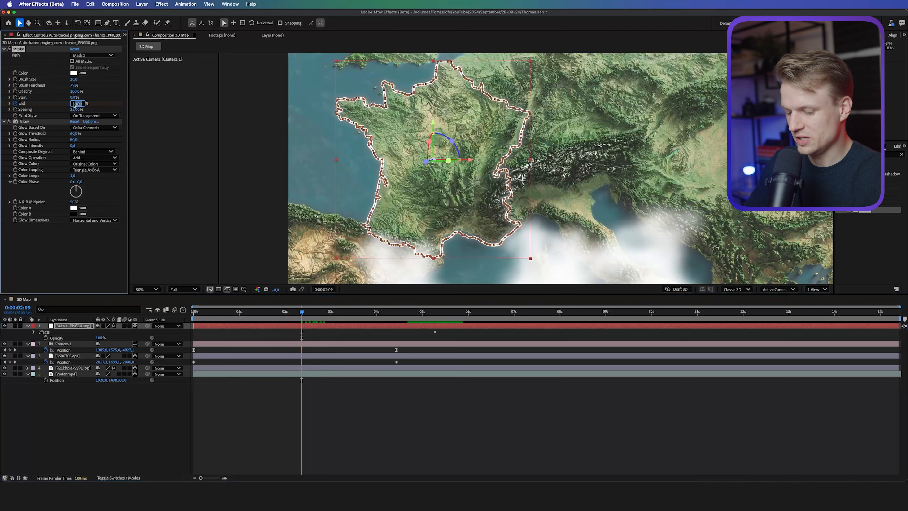
{"action": "type", "text": "0"}
{"action": "key", "text": "Return"}
{"action": "left_click_drag", "start_coordinate": [302, 316], "coordinate": [356, 316]}
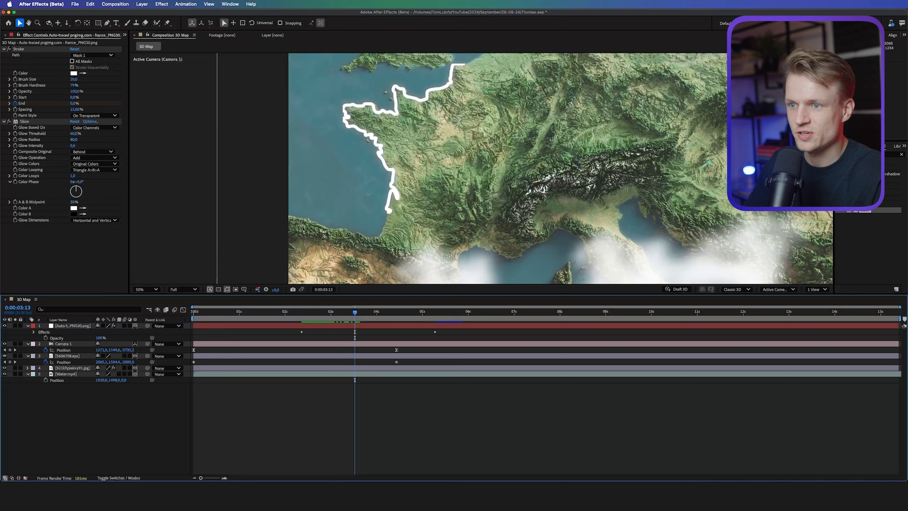
Apply CC Force Motion Blur to the traced France layer and inspect the growing outline's tip up close.
{"action": "left_click", "coordinate": [865, 154]}
{"action": "type", "text": "direct"}
{"action": "left_click", "coordinate": [865, 168]}
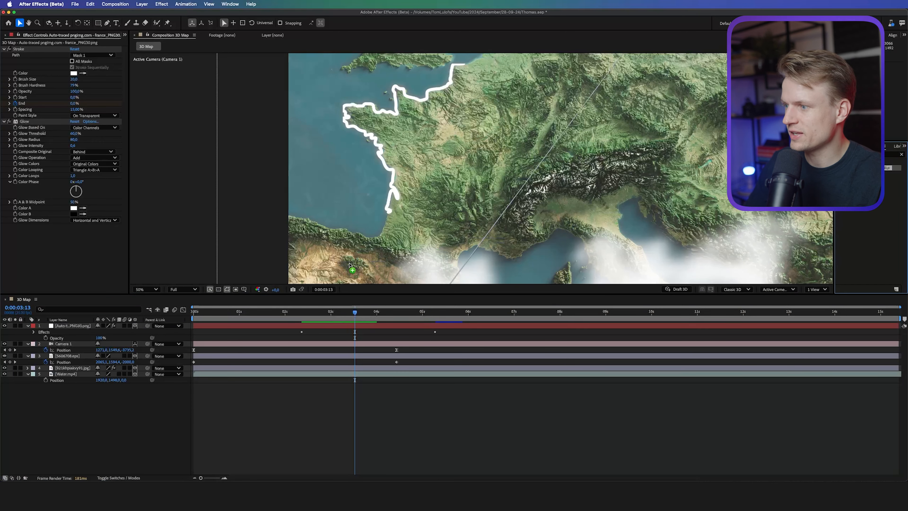
{"action": "left_click_drag", "start_coordinate": [311, 338], "coordinate": [252, 326]}
{"action": "scroll", "coordinate": [357, 199], "scroll_direction": "up", "scroll_amount": 1}
{"action": "key", "text": "h"}
{"action": "left_click_drag", "start_coordinate": [293, 258], "coordinate": [388, 174]}
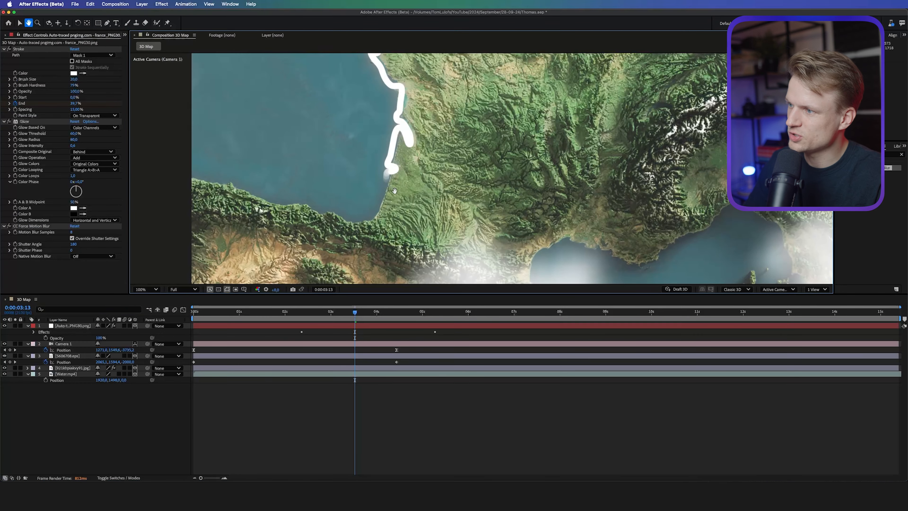